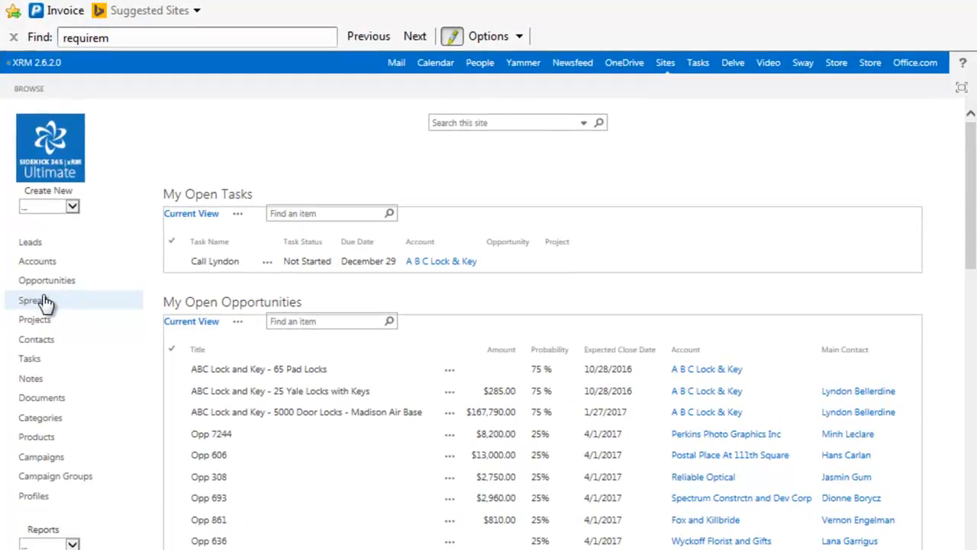
Open the Spread page and look through the Revenue Spread report from the 2016 months to the 2017 months
click(44, 296)
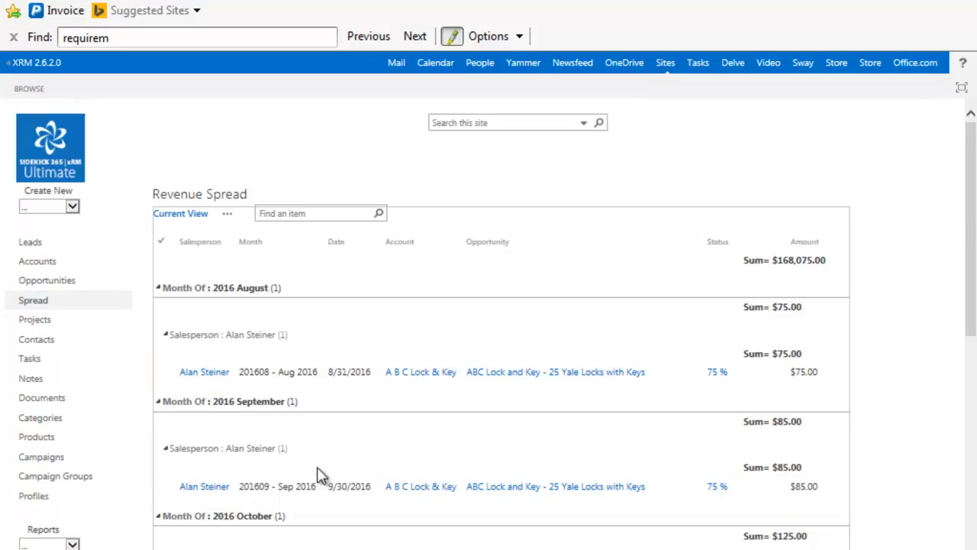
scroll(431, 338, down, 4)
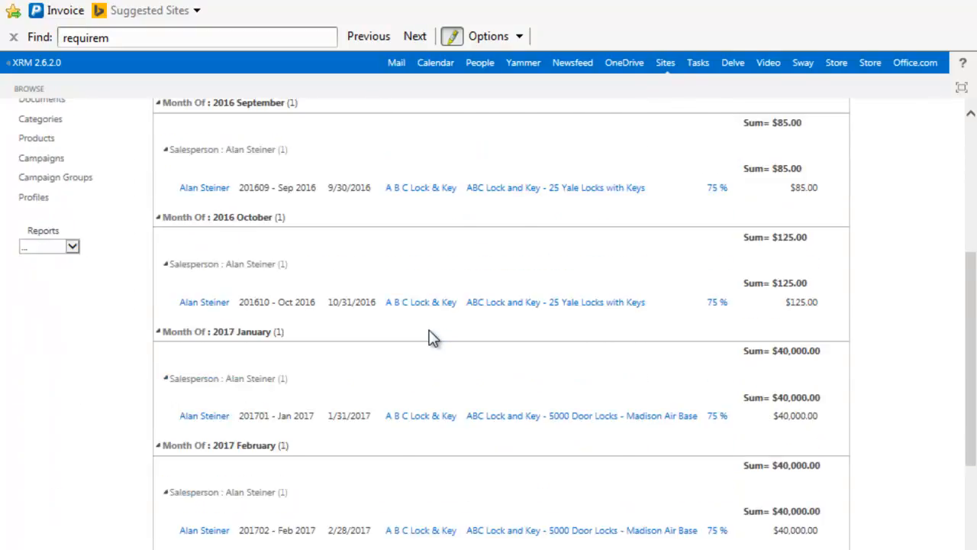
scroll(431, 338, up, 4)
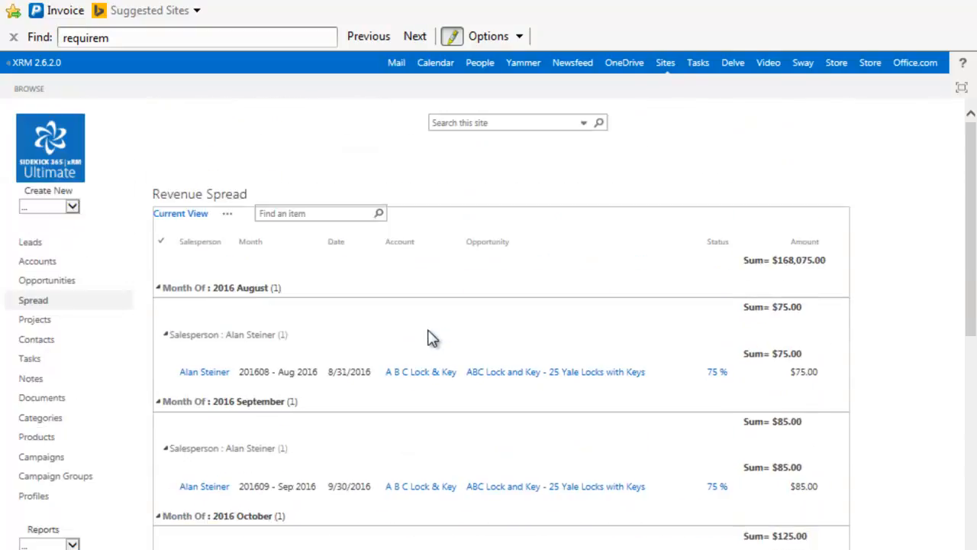
View the Spread list in the All Items view, and switch it to the Revenue Spread Report view
click(228, 216)
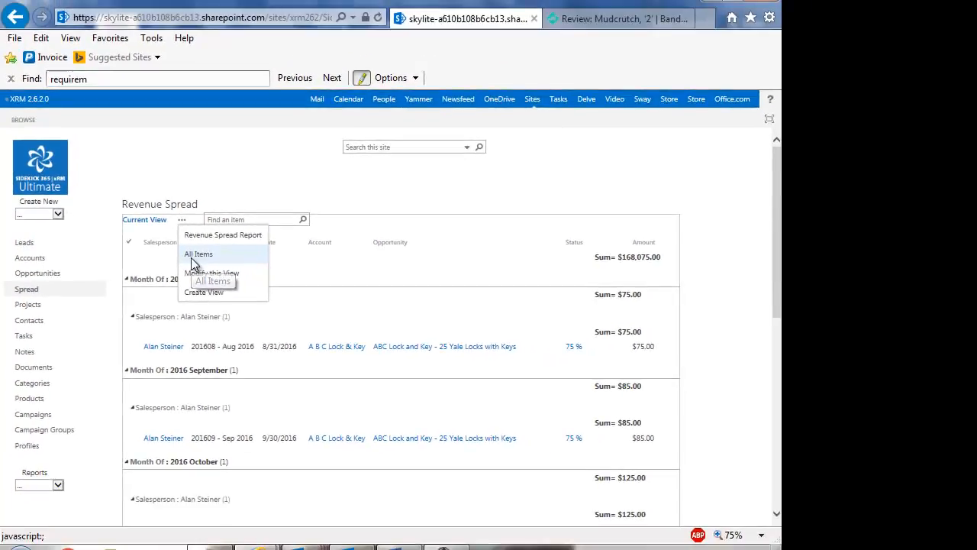
click(197, 254)
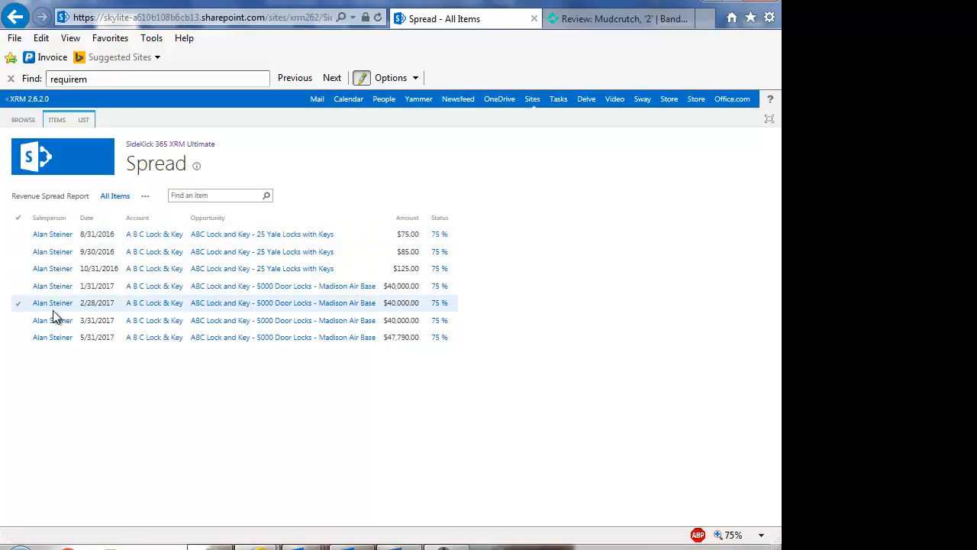
click(64, 197)
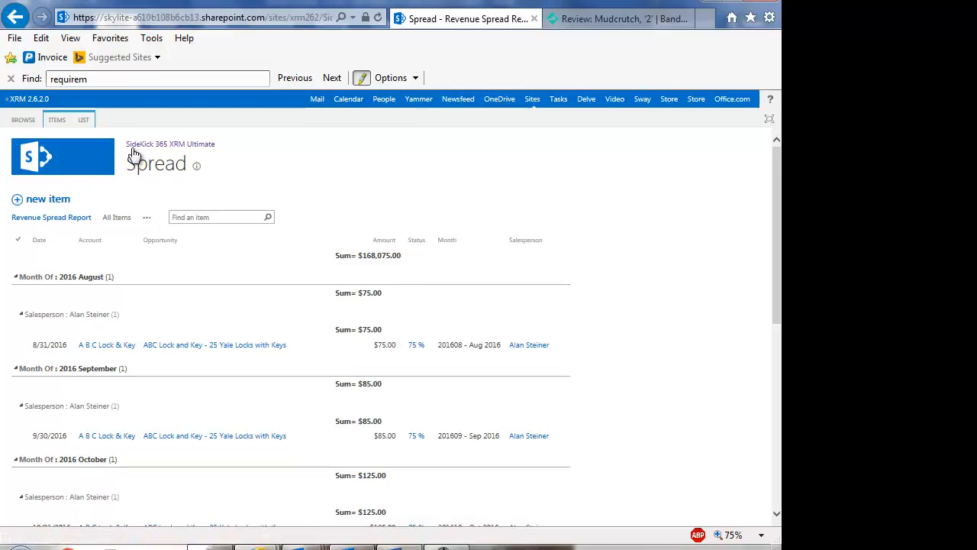
Return to the SideKick 365 XRM Ultimate home page and open the A B C Lock & Key account record
click(146, 146)
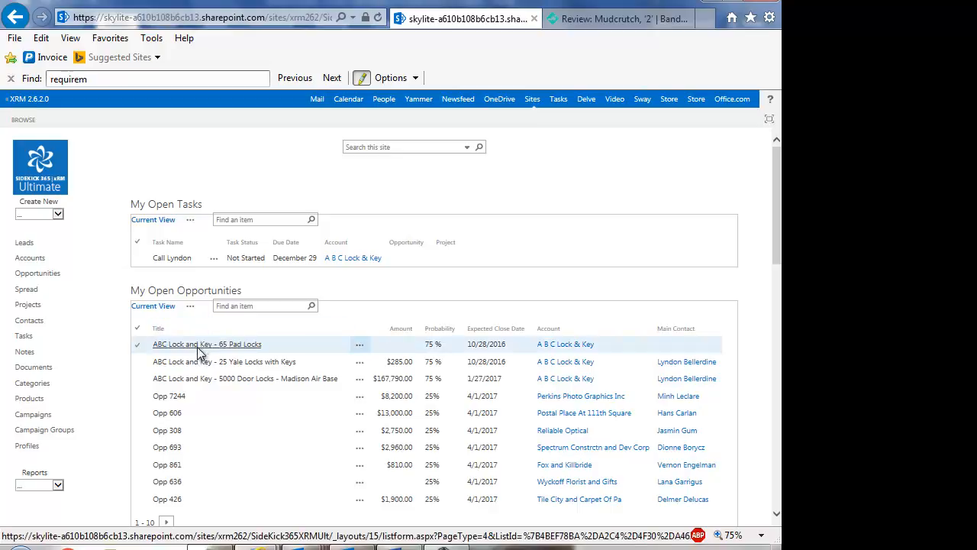
click(40, 264)
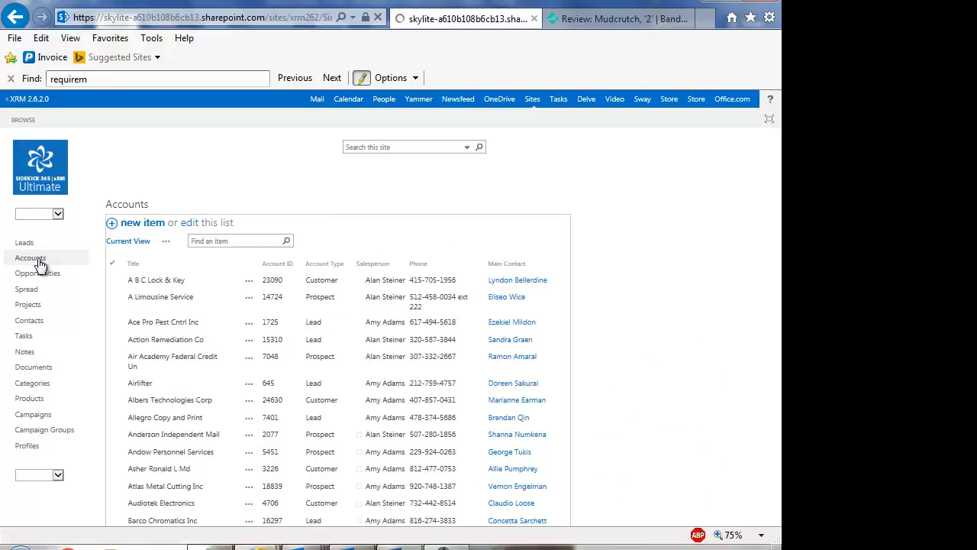
click(159, 285)
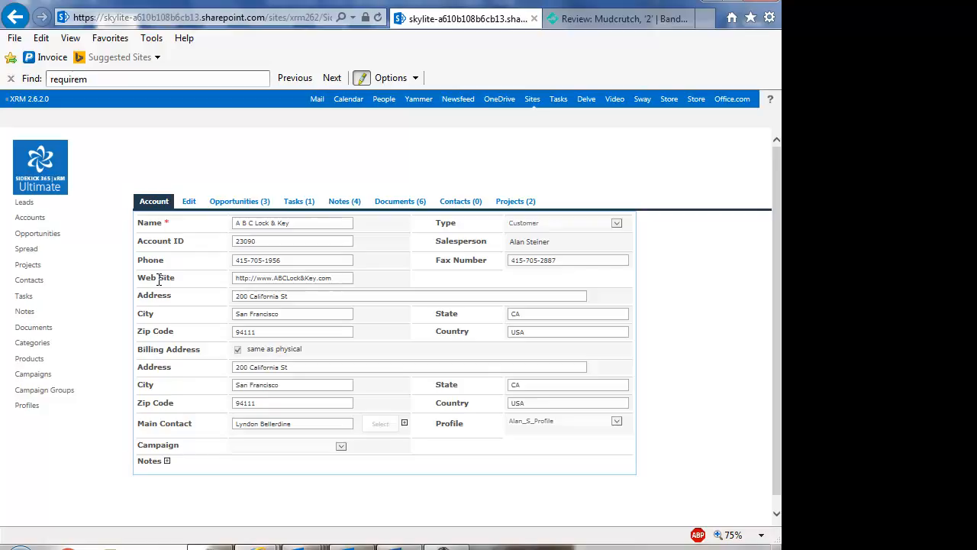
Return to the Spread page and open the Spread list's settings by way of its view editor
click(30, 255)
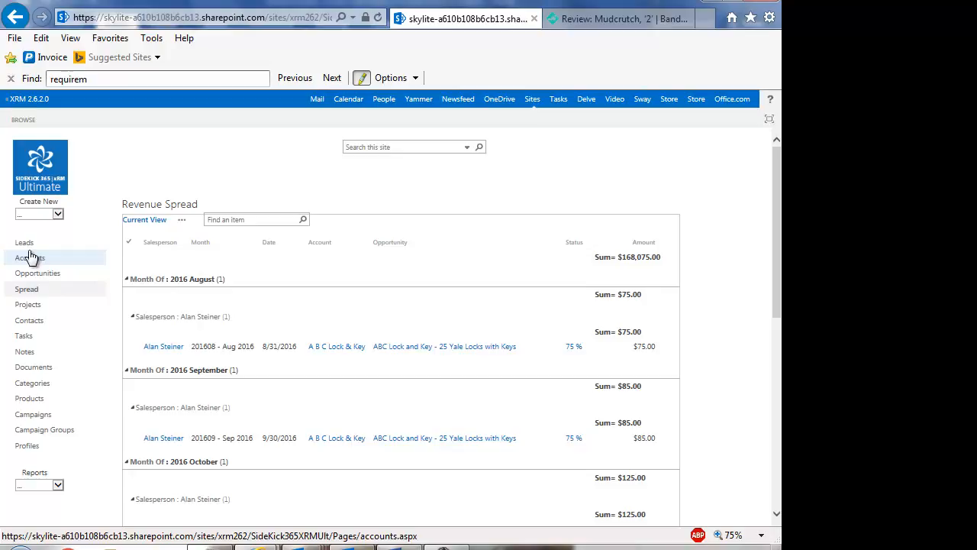
click(128, 351)
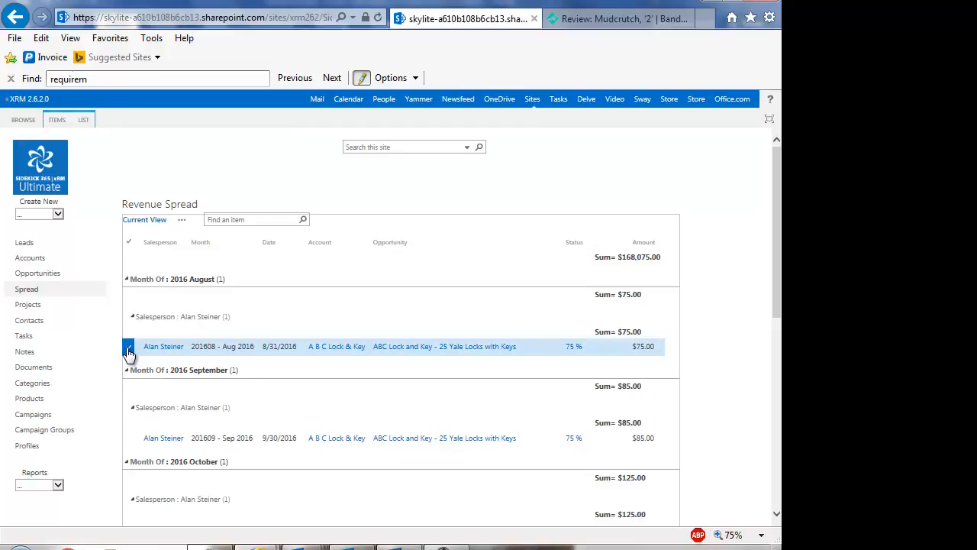
click(84, 121)
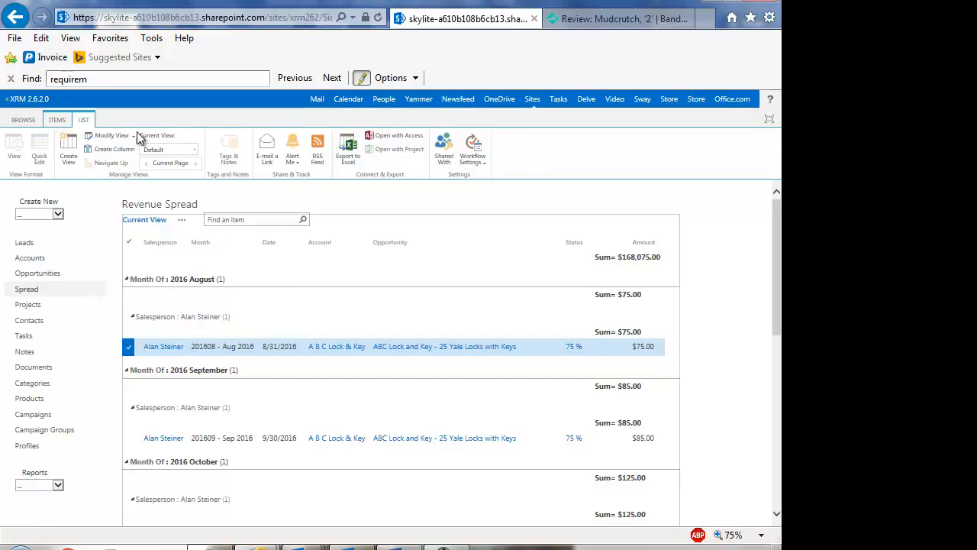
click(112, 138)
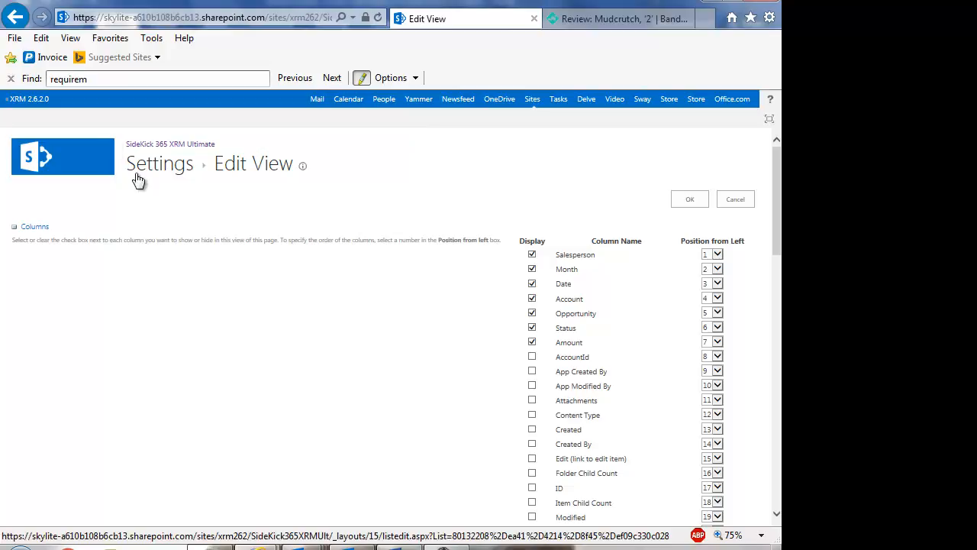
click(177, 169)
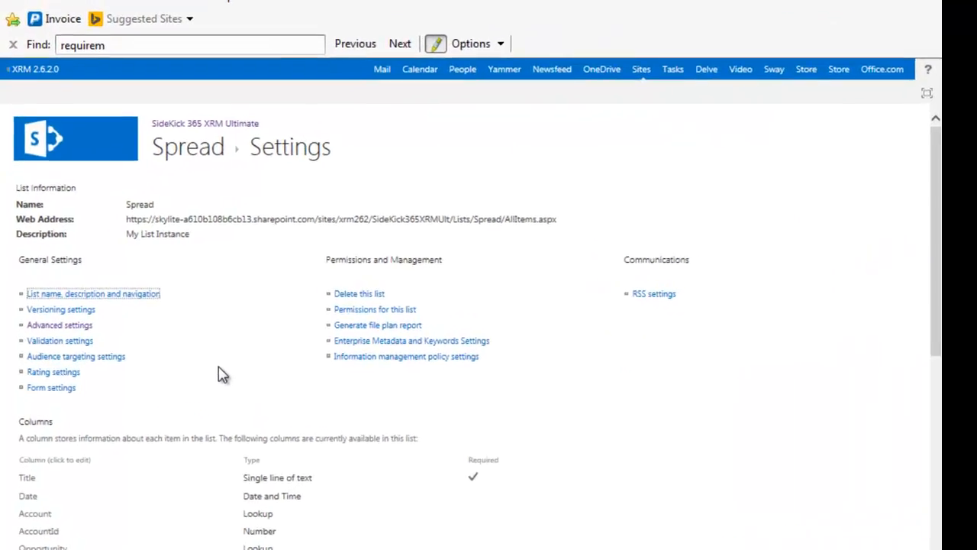
scroll(222, 374, down, 2)
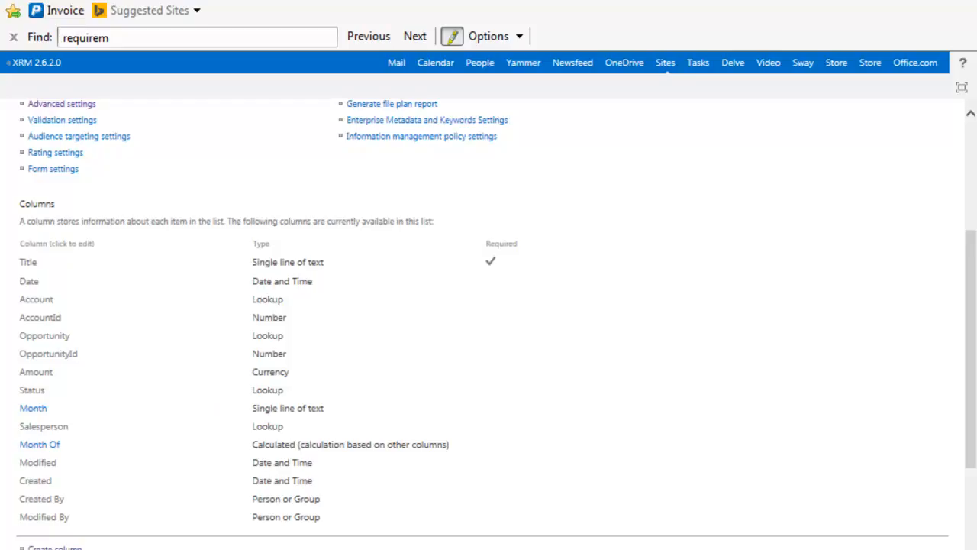
click(54, 548)
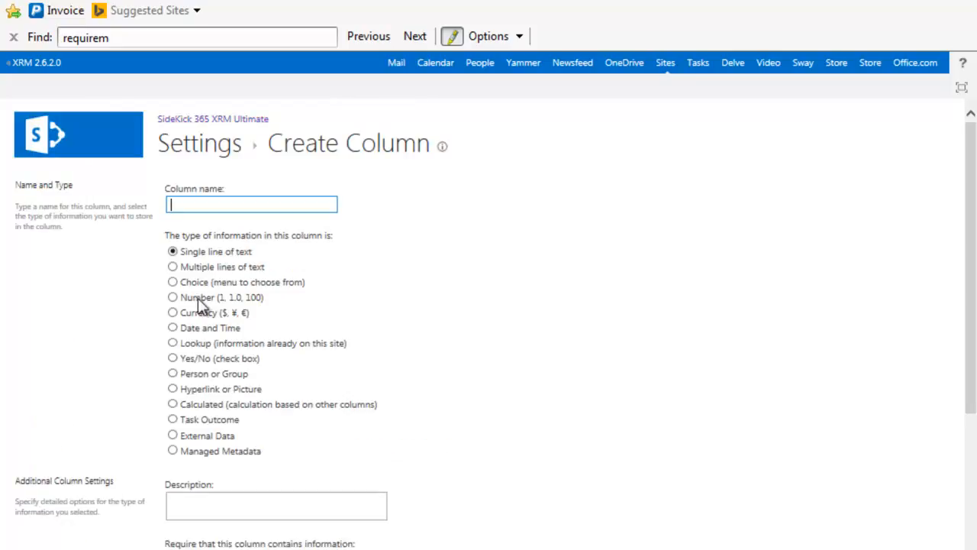
click(171, 404)
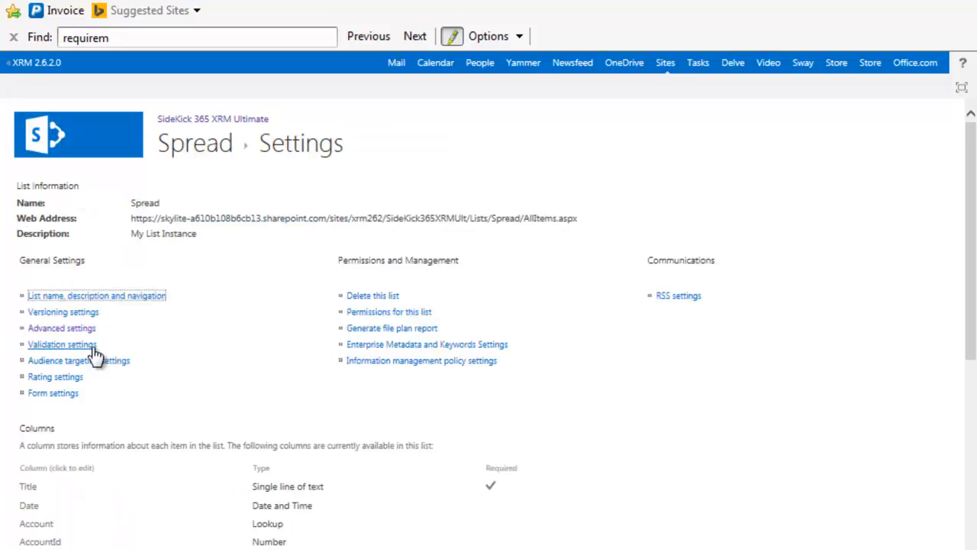
Open the Month Of calculated column of the Spread list and examine its formula alongside the setup notes in Notepad
scroll(93, 353, down, 2)
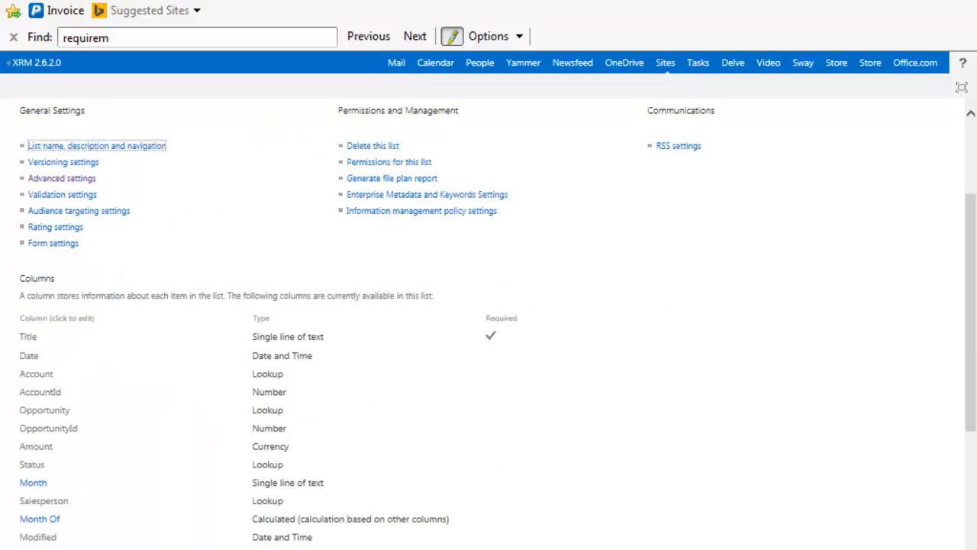
scroll(82, 545, down, 1)
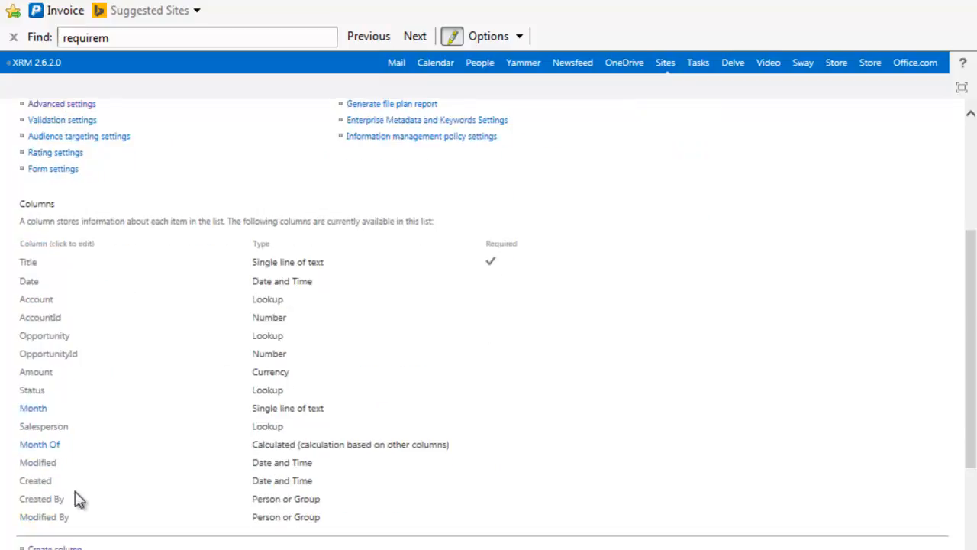
click(41, 445)
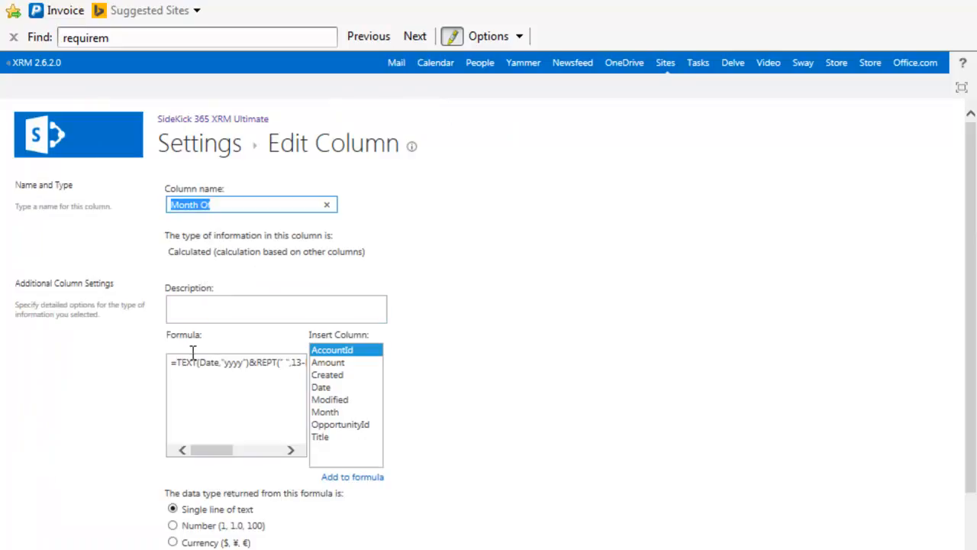
click(171, 363)
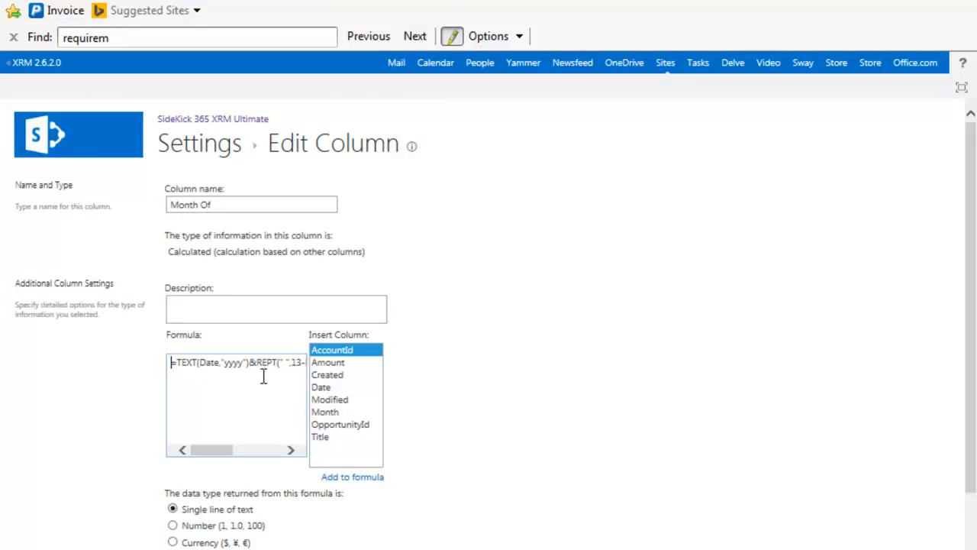
key(alt+Tab)
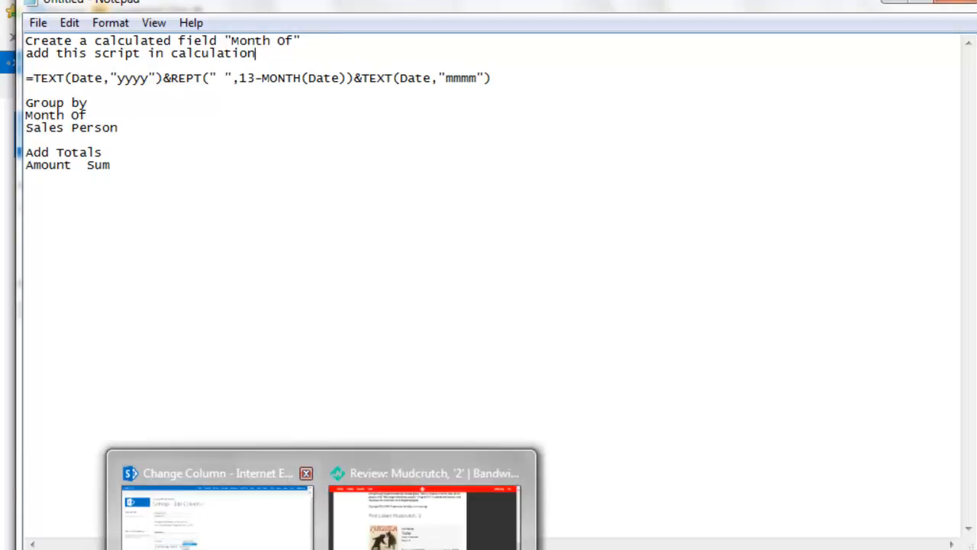
click(217, 511)
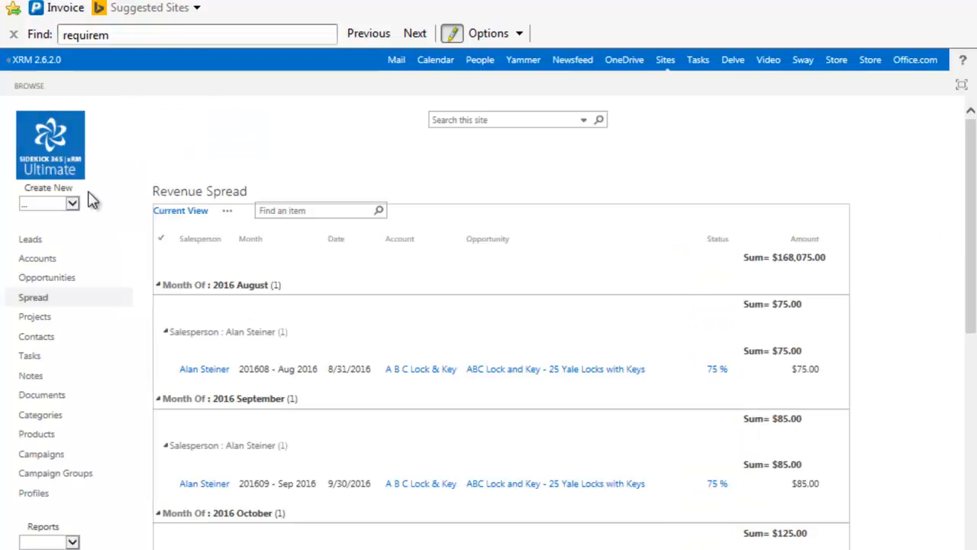
Add the Month Of column to the Spread list's All Items view and save the view
click(229, 218)
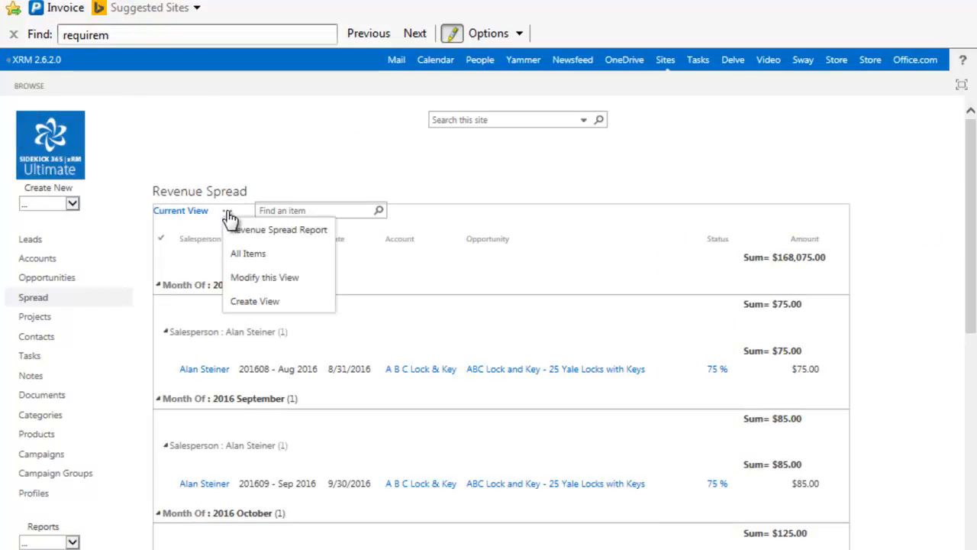
click(239, 258)
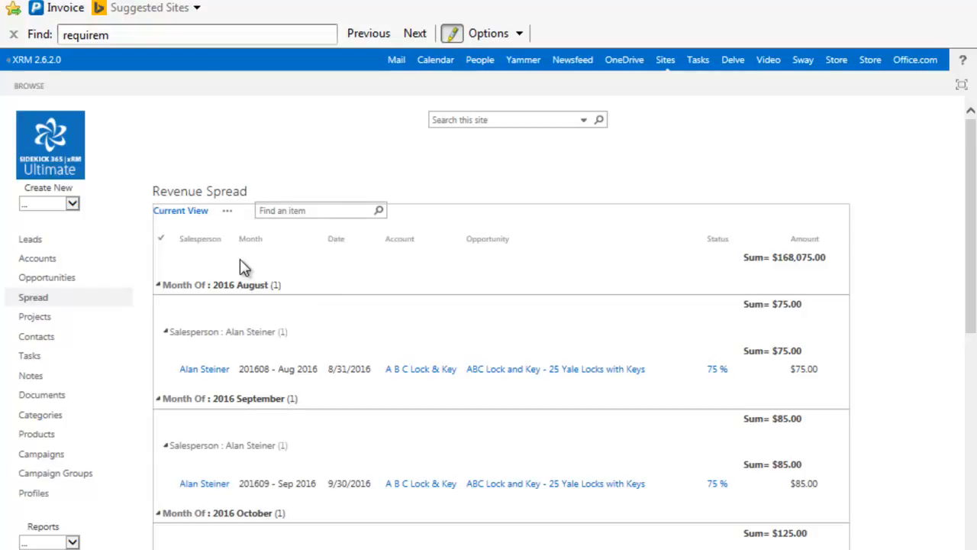
click(22, 231)
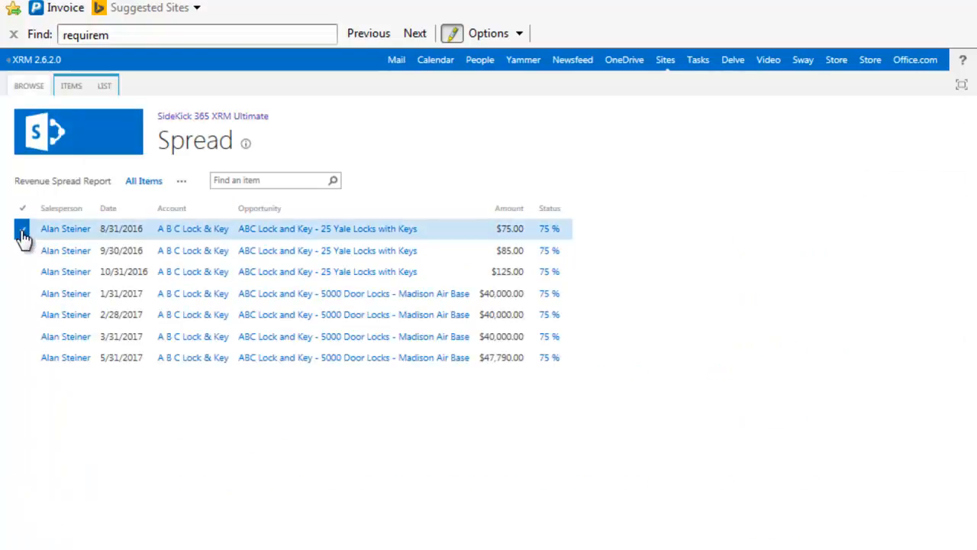
click(106, 87)
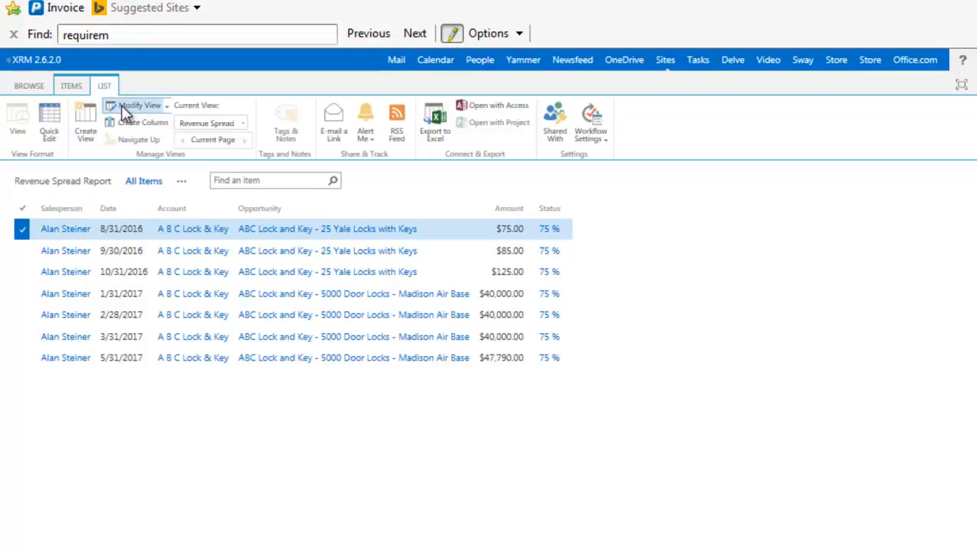
click(122, 107)
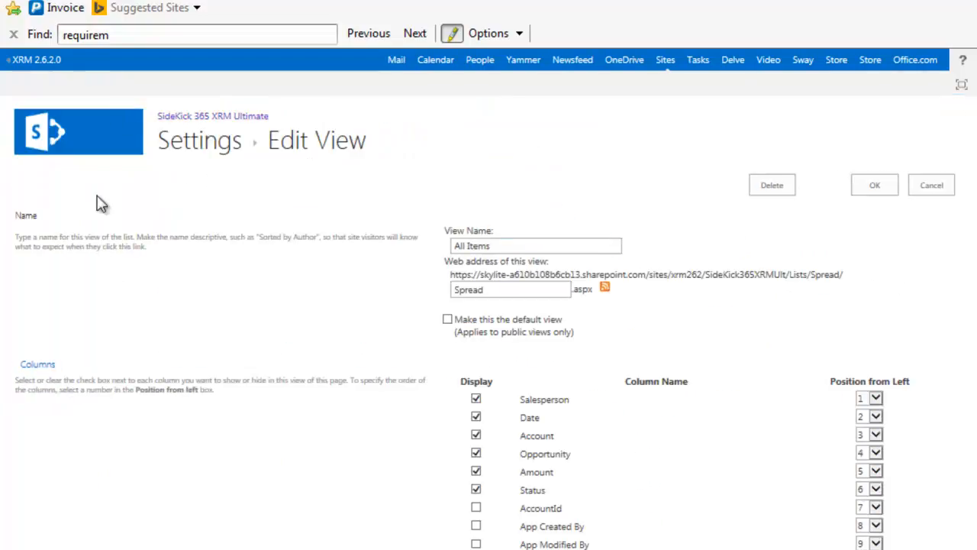
scroll(298, 499, down, 3)
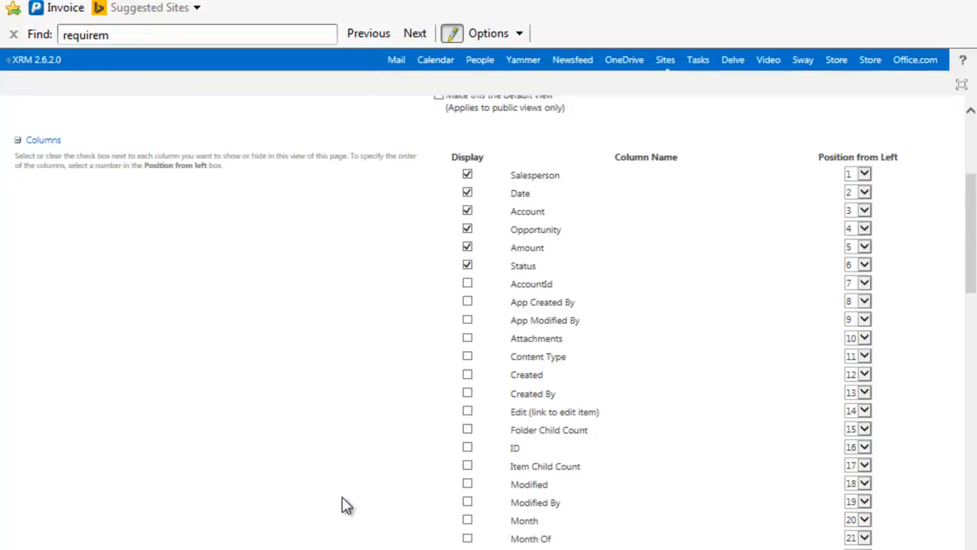
click(467, 538)
drag(971, 265, 972, 537)
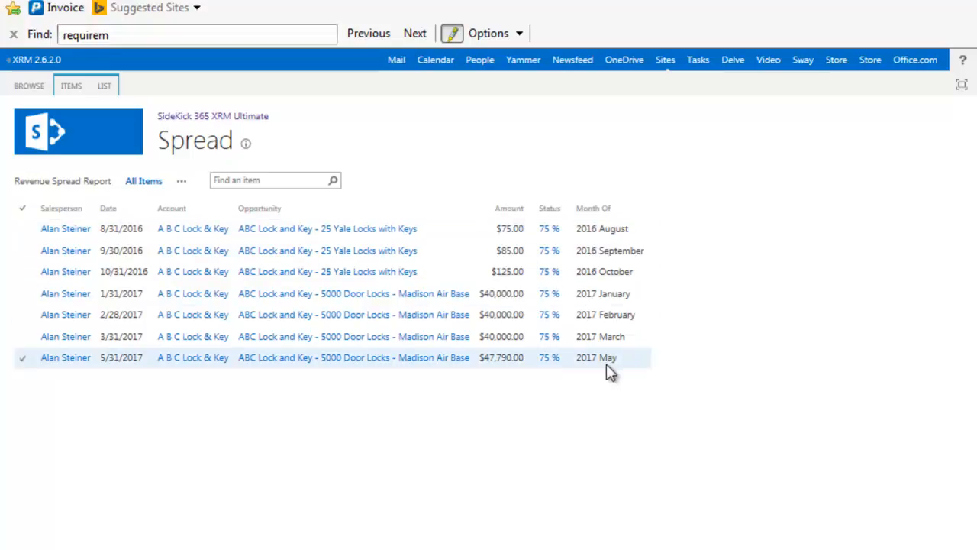
Sort the Spread list's All Items view first by Month Of in descending order and save the view
click(23, 231)
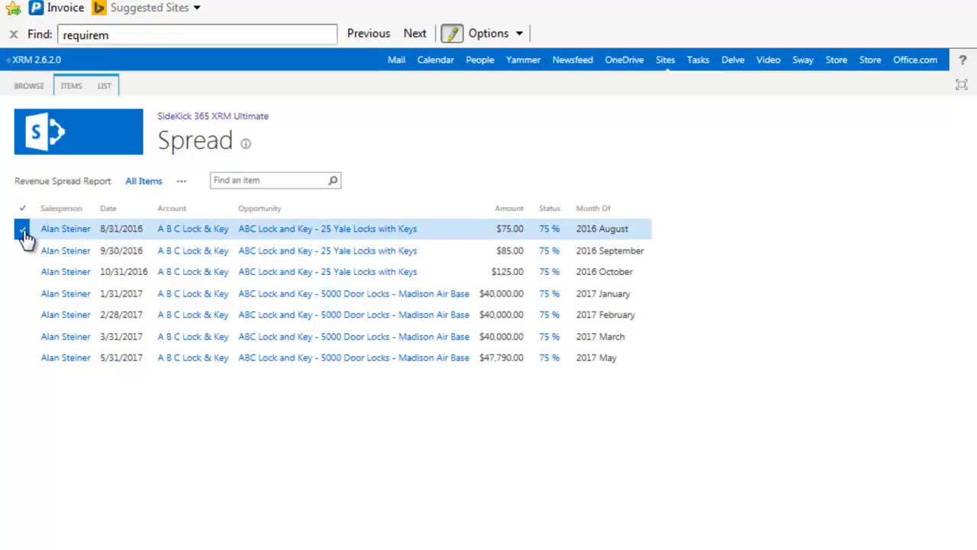
click(105, 88)
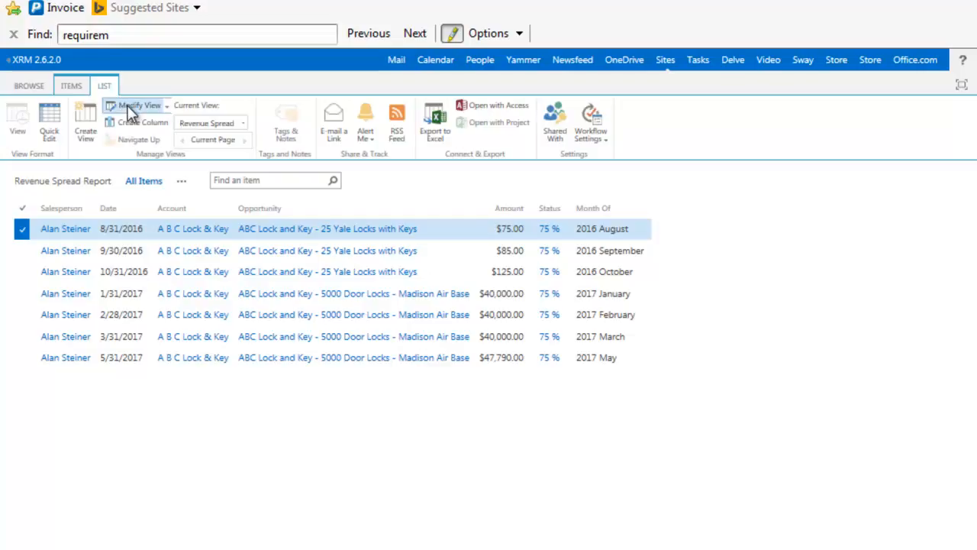
click(130, 111)
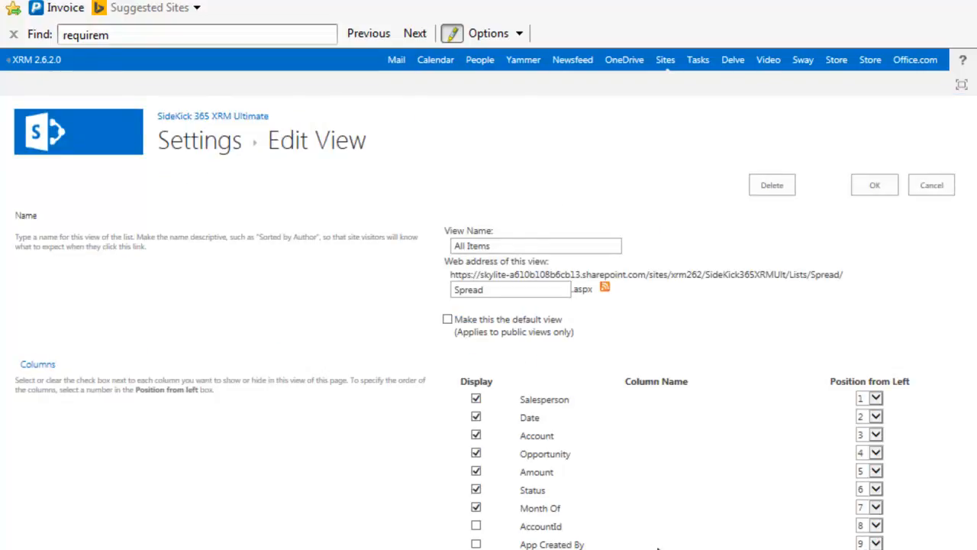
scroll(488, 320, down, 4)
scroll(489, 321, down, 10)
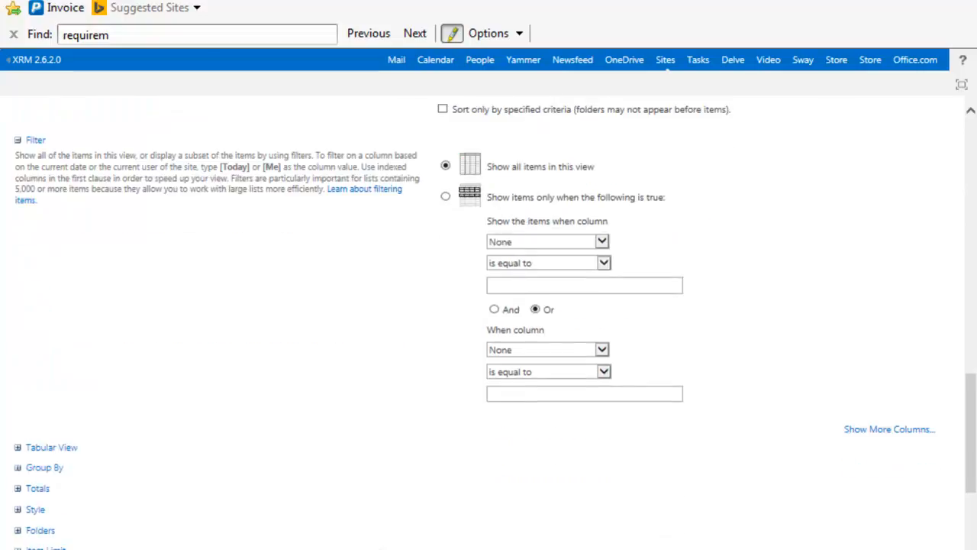
scroll(380, 543, up, 5)
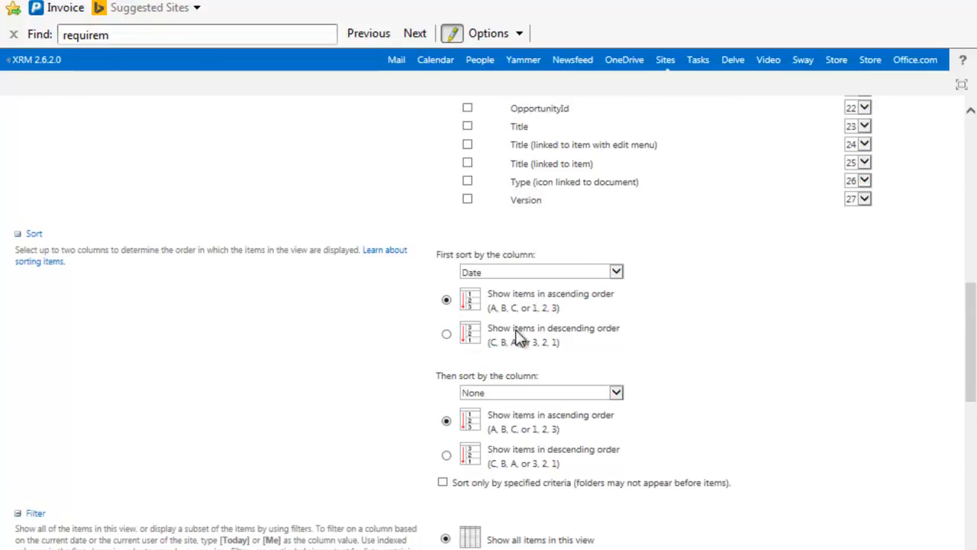
click(617, 273)
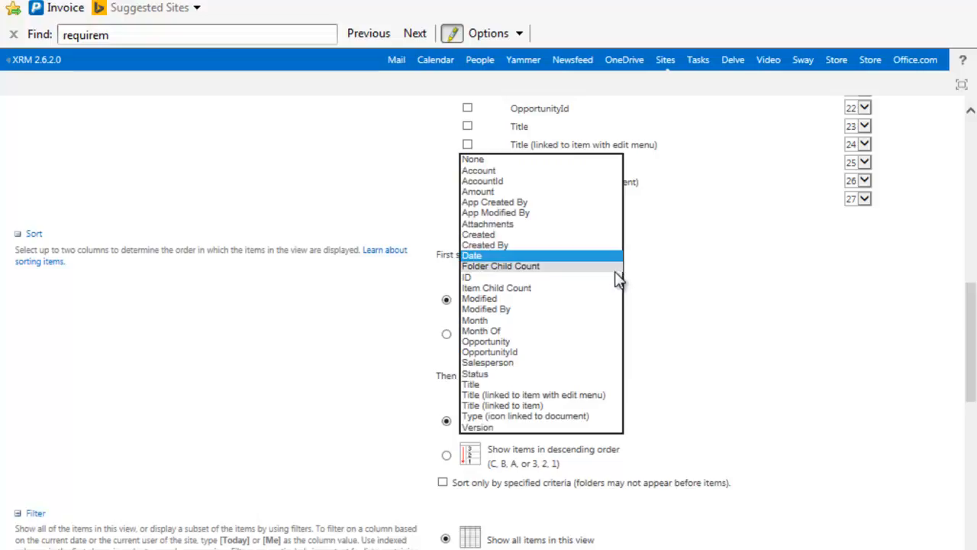
click(496, 331)
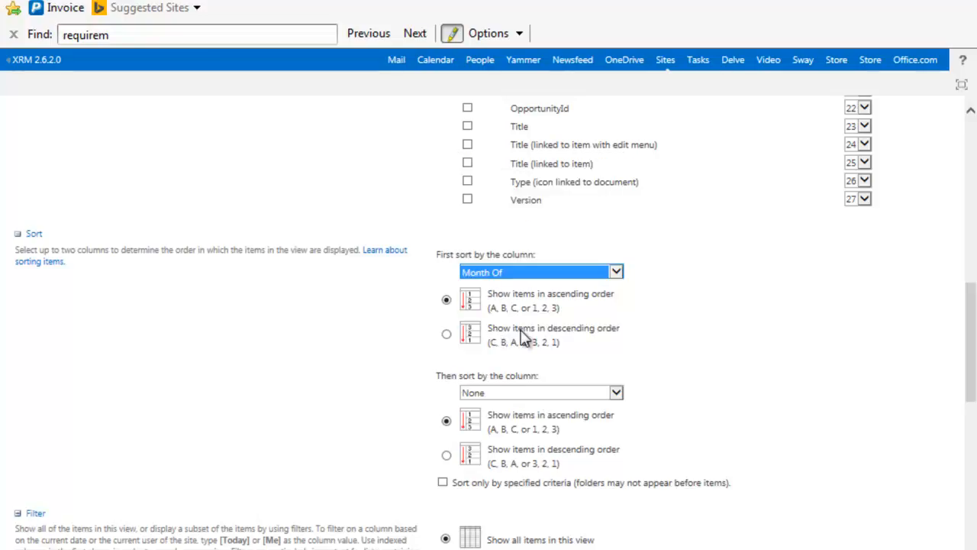
click(446, 336)
drag(973, 357, 975, 480)
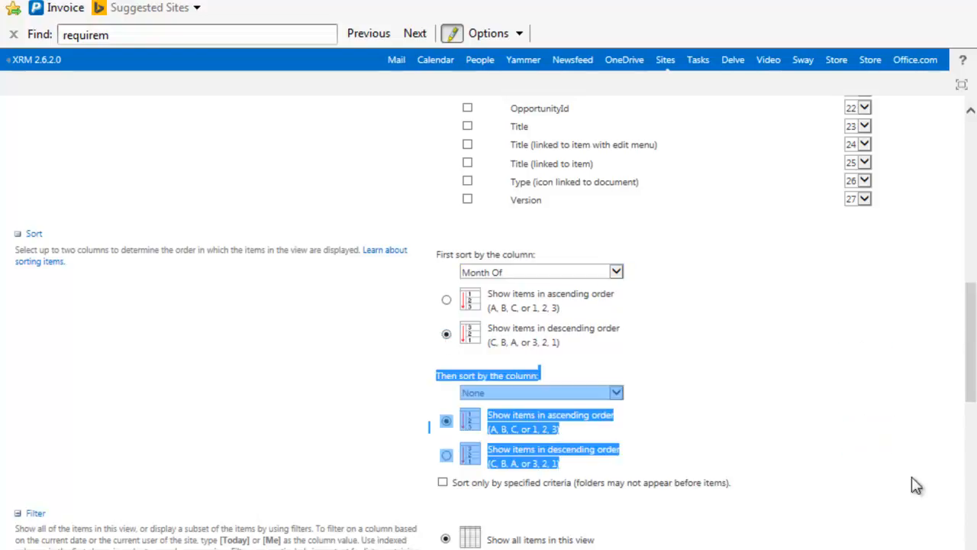
click(863, 414)
drag(972, 387, 973, 549)
click(863, 514)
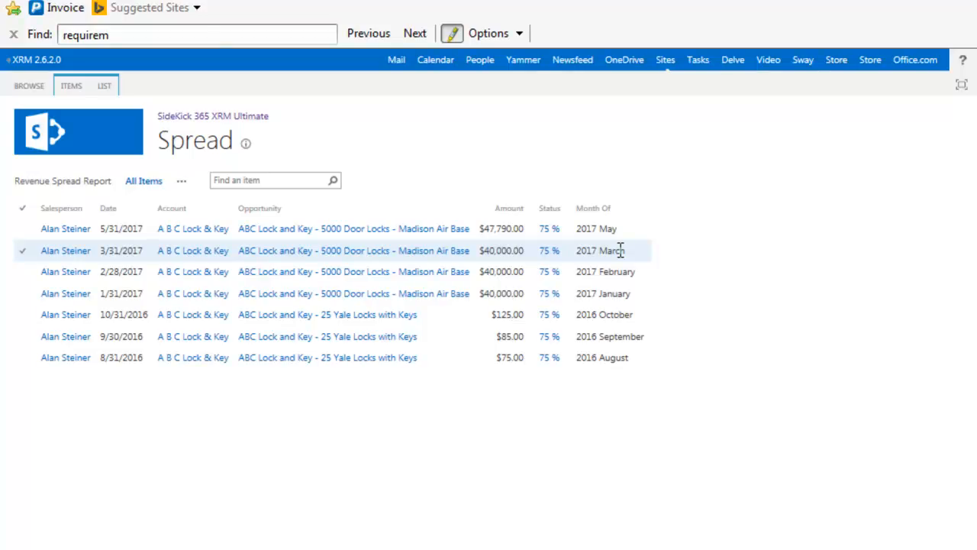
Check the grouping and totals notes in Notepad, and switch the Spread list to the Revenue Spread Report view
key(alt+Tab)
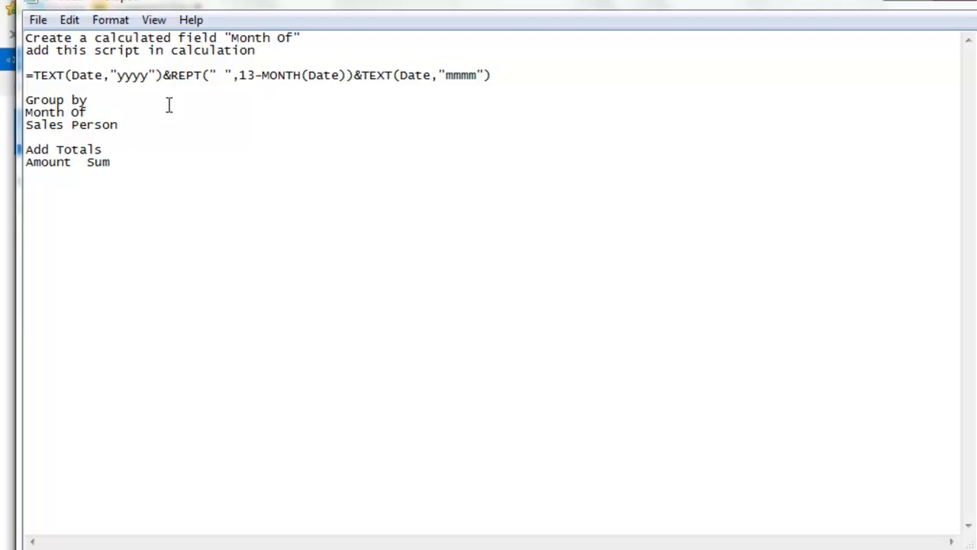
key(alt+Tab)
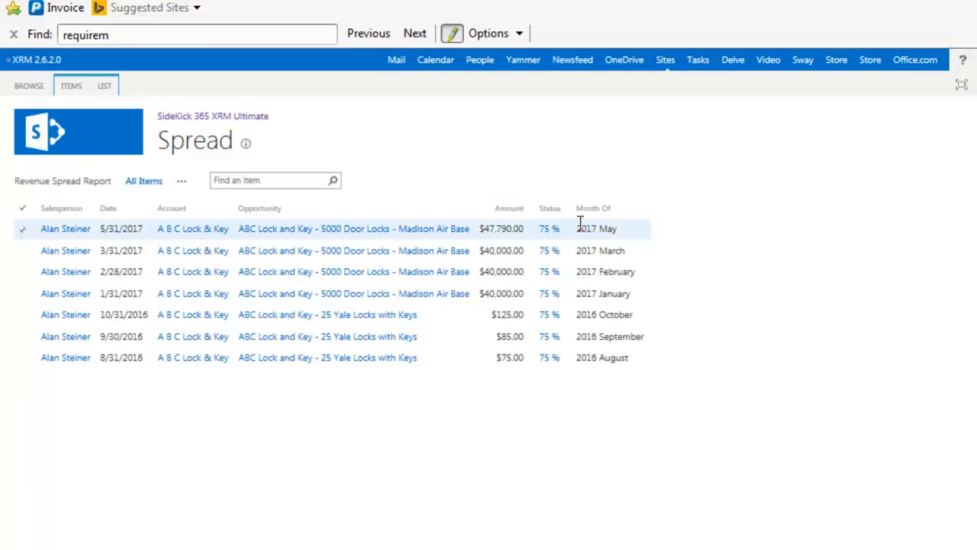
click(81, 183)
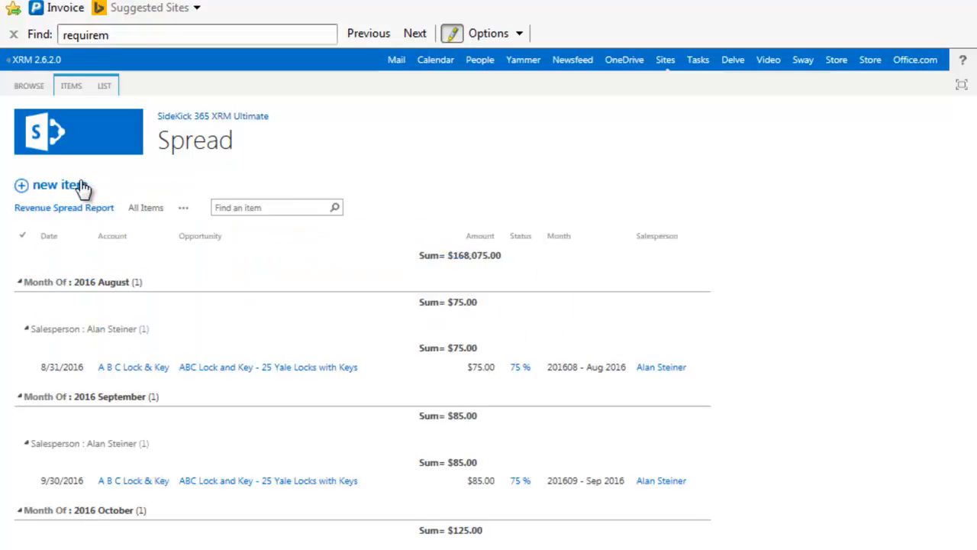
Open the Revenue Spread Report view for editing and examine its columns, sorting and Group By settings
click(24, 371)
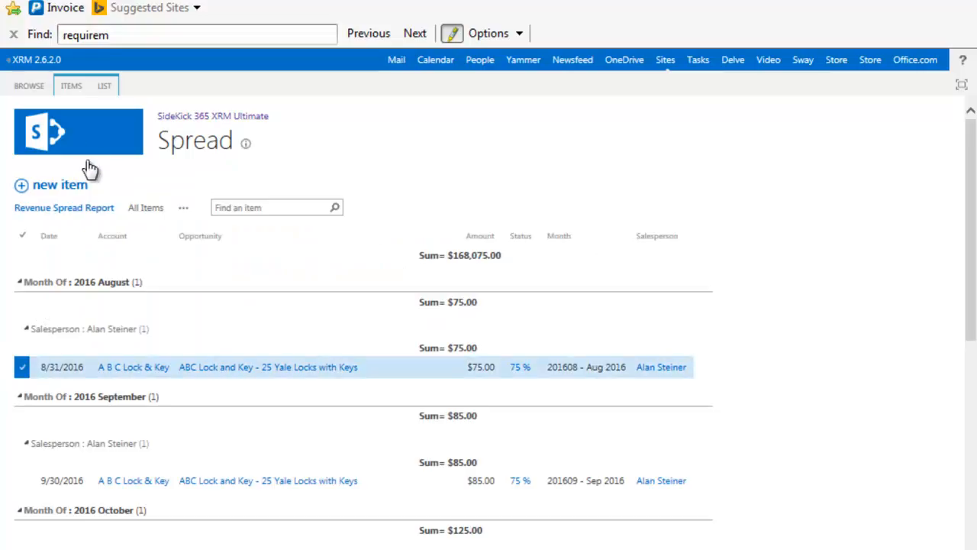
click(105, 89)
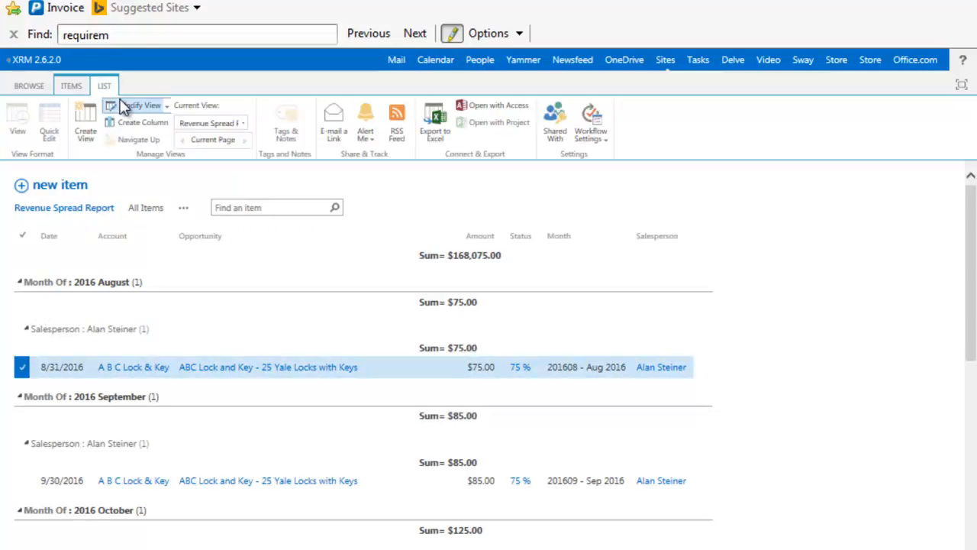
click(130, 106)
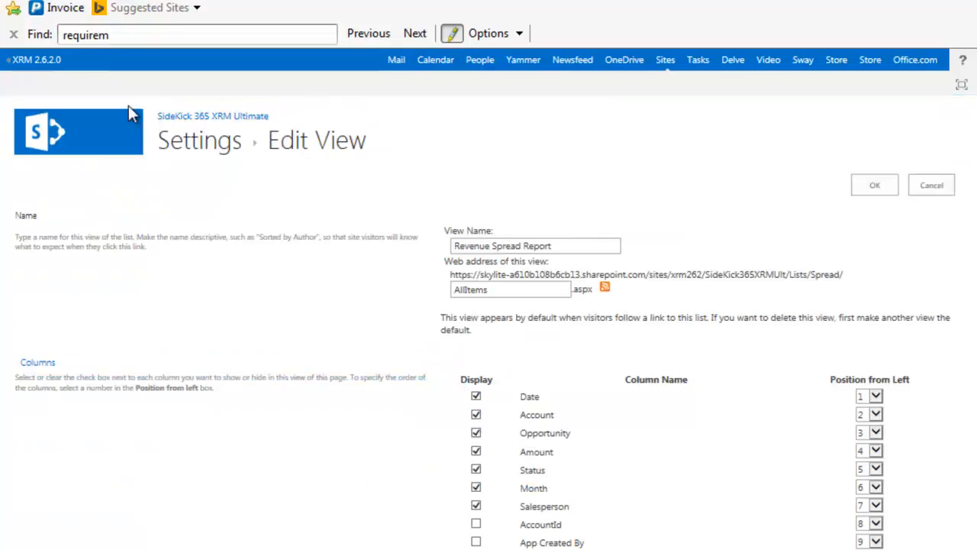
scroll(427, 415, down, 6)
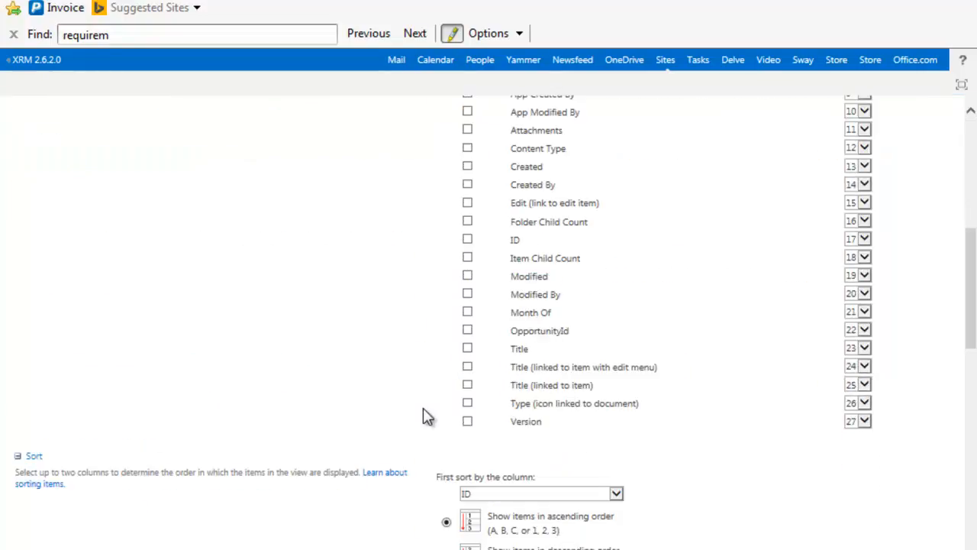
scroll(426, 416, down, 3)
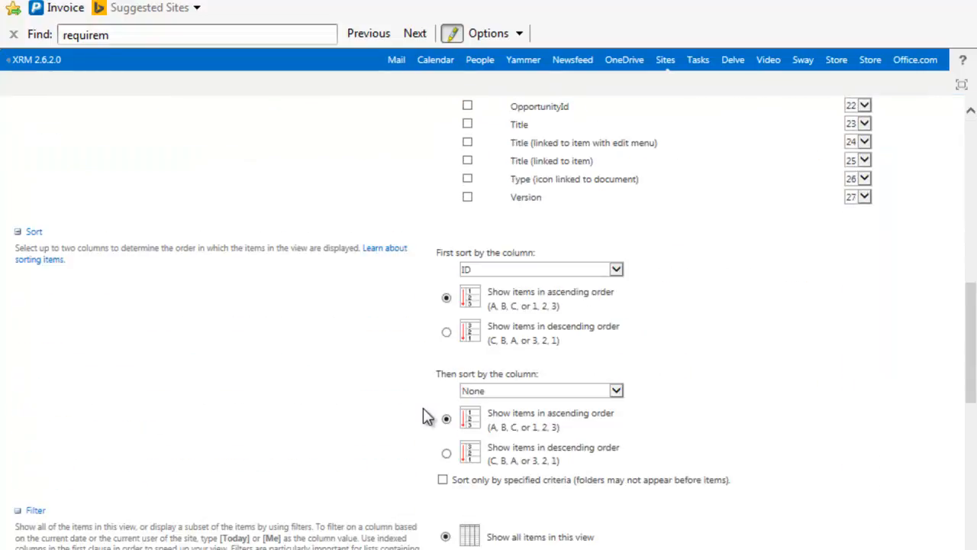
scroll(426, 416, up, 9)
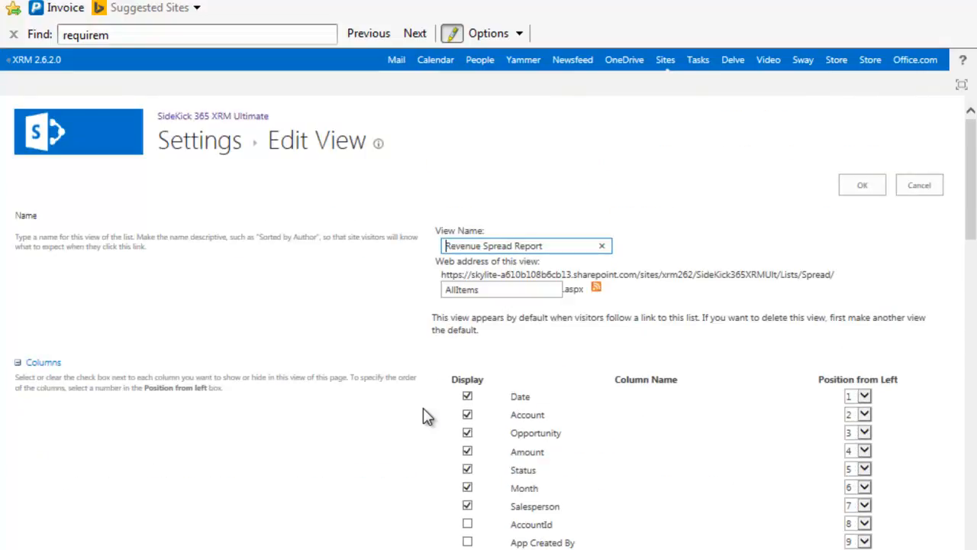
scroll(423, 409, down, 11)
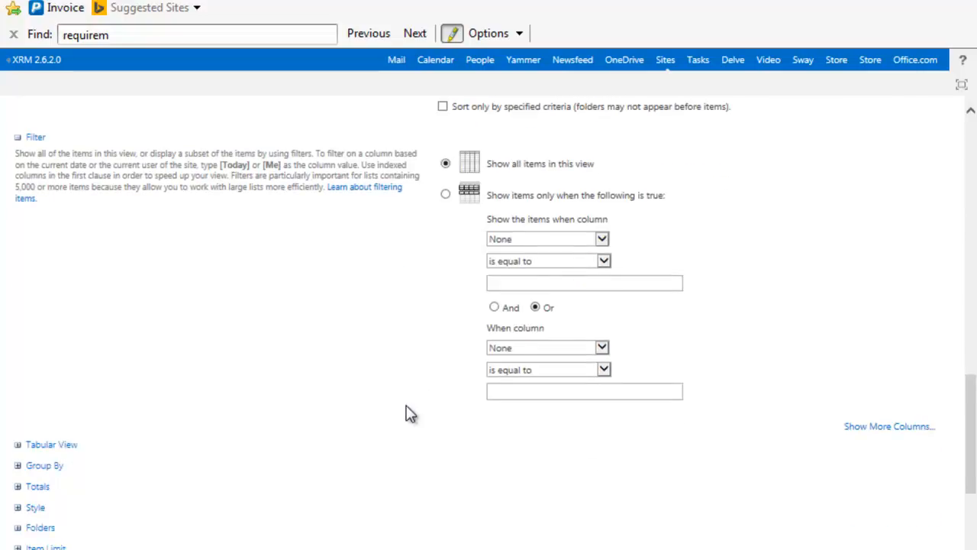
scroll(409, 413, down, 1)
click(19, 391)
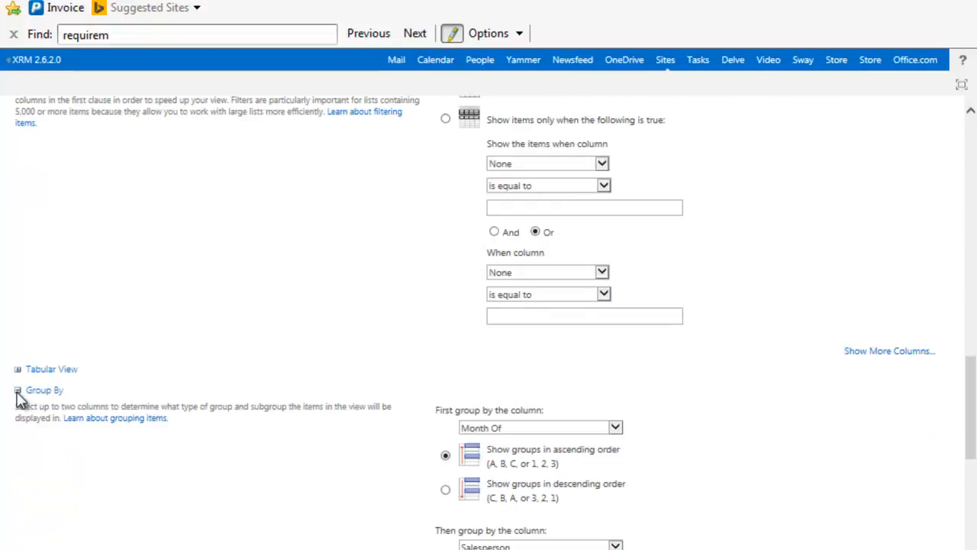
scroll(375, 354, down, 2)
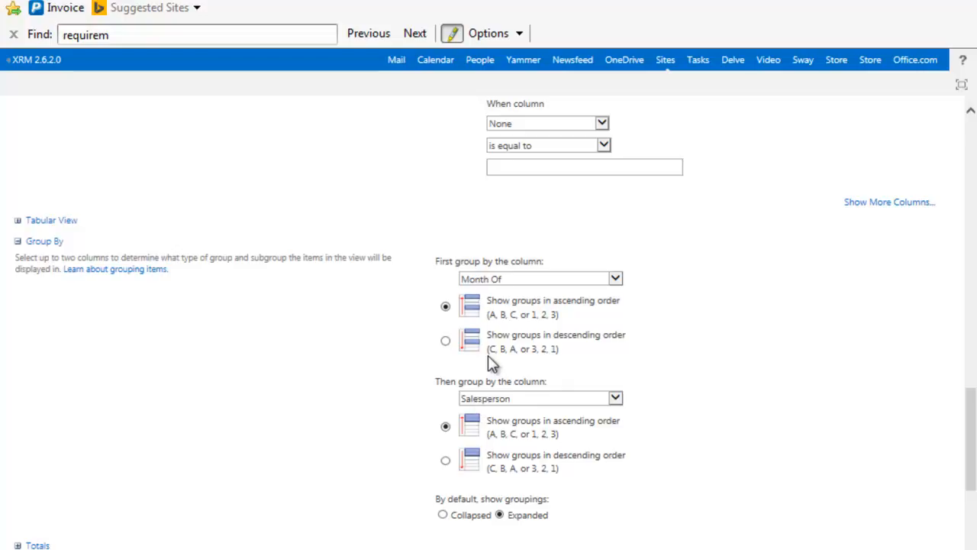
scroll(290, 416, down, 1)
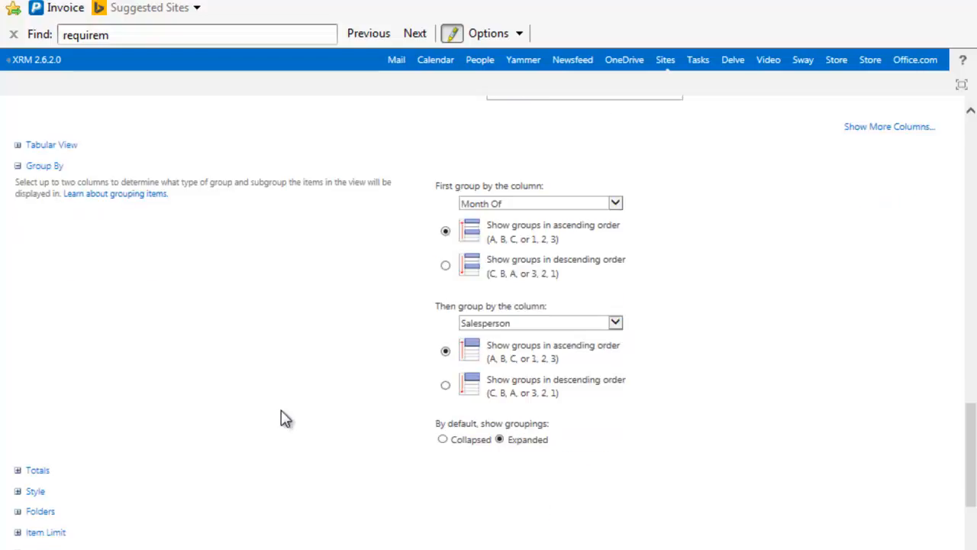
Set the Amount column's total to Sum in the Revenue Spread Report view and save the view
click(18, 470)
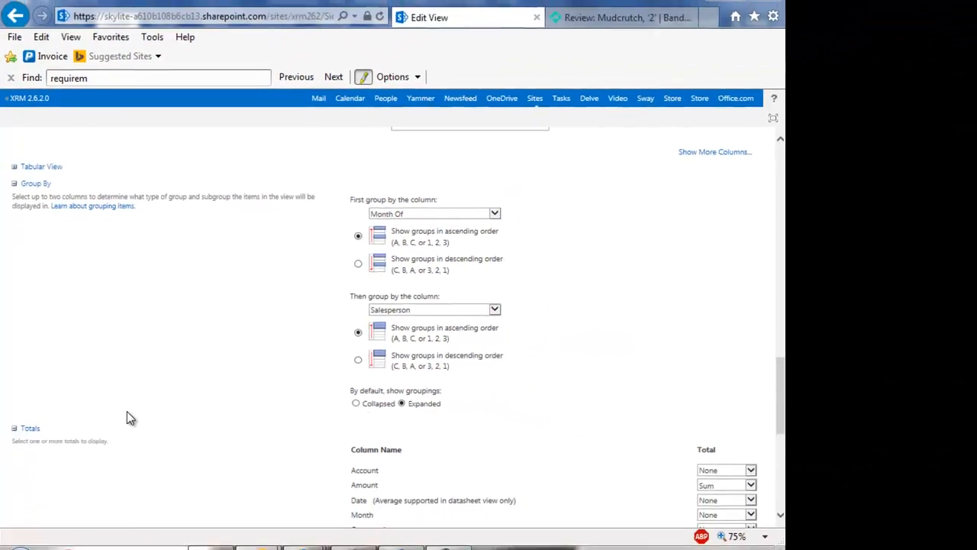
scroll(127, 411, down, 1)
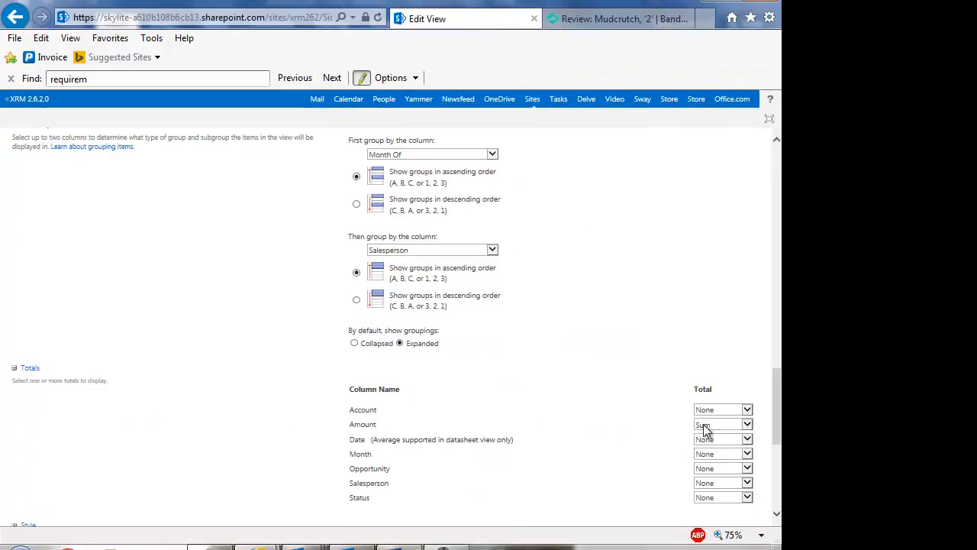
click(748, 424)
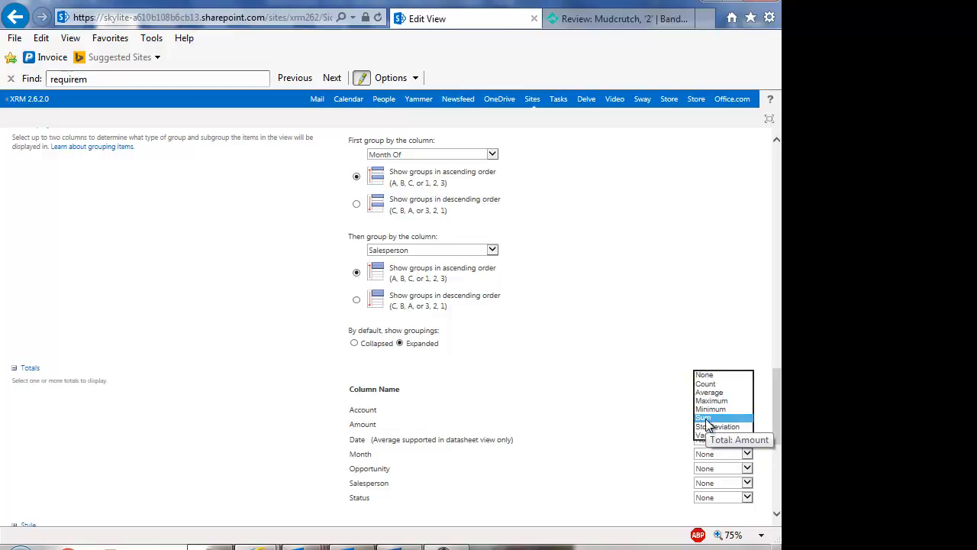
click(703, 418)
drag(774, 418, 774, 480)
click(696, 464)
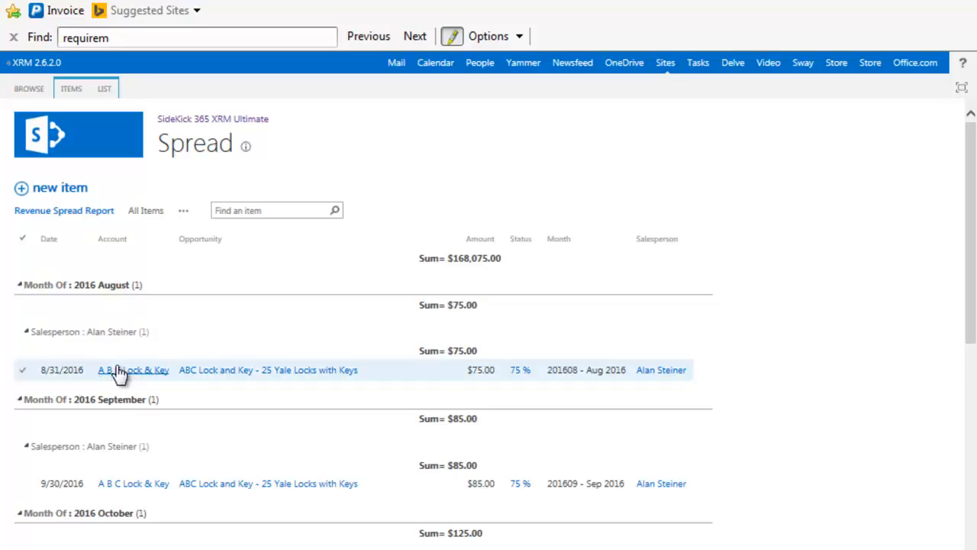
Review the month and salesperson groups in the Revenue Spread Report, and open the Spread page from the SideKick 365 XRM Ultimate home page
scroll(126, 519, down, 2)
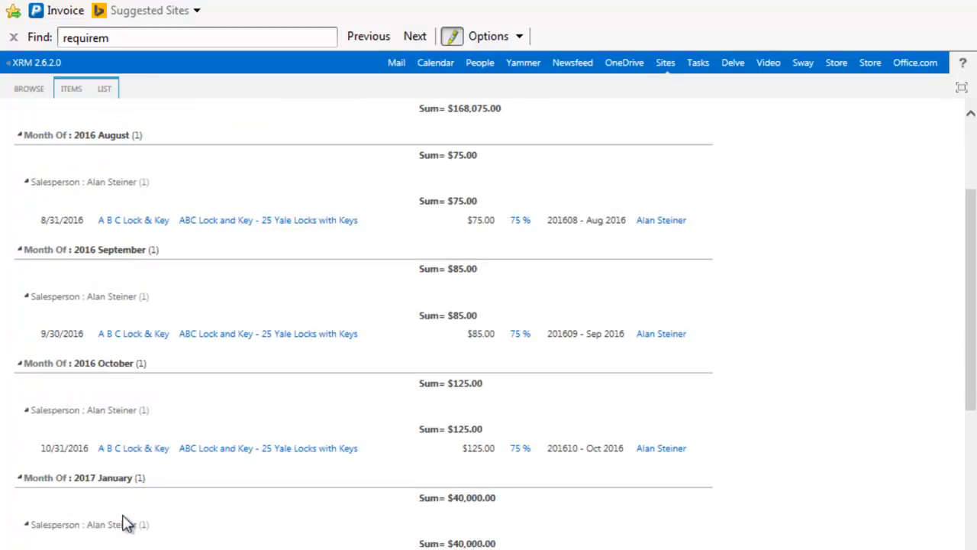
scroll(123, 515, up, 2)
scroll(110, 323, down, 2)
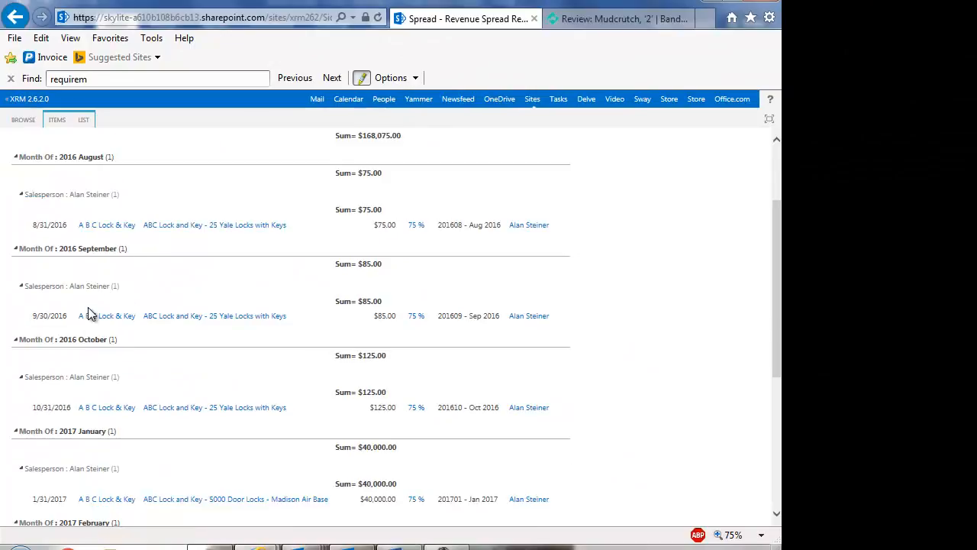
click(219, 546)
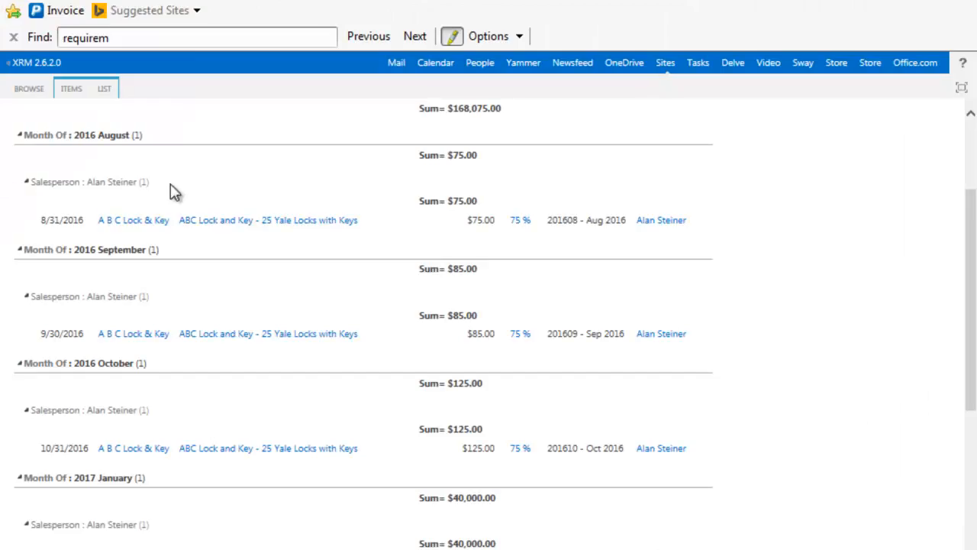
scroll(170, 189, down, 2)
scroll(173, 187, up, 5)
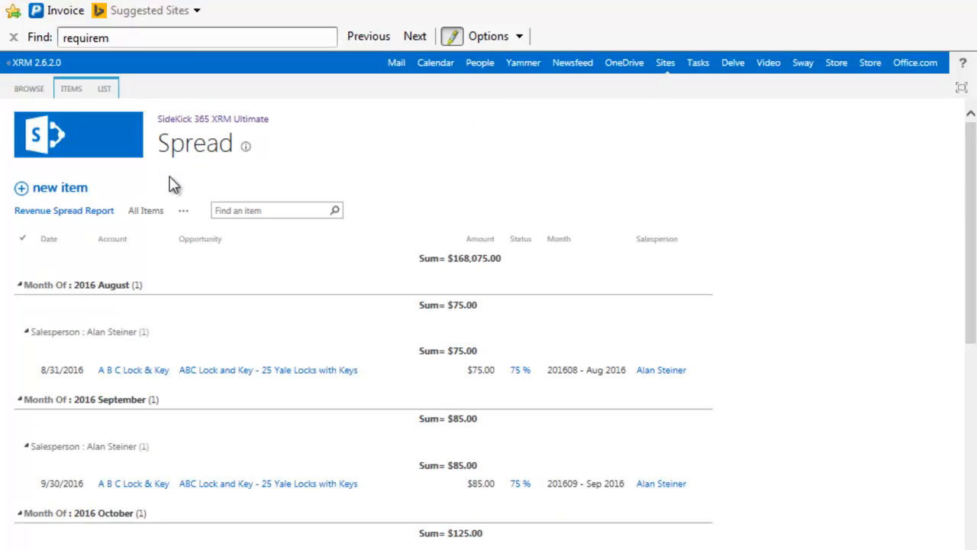
click(181, 122)
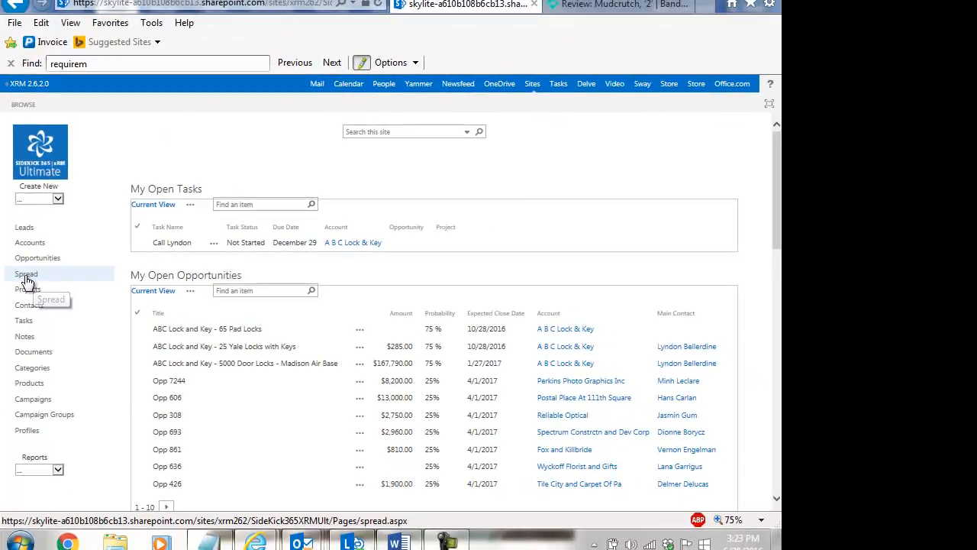
click(32, 293)
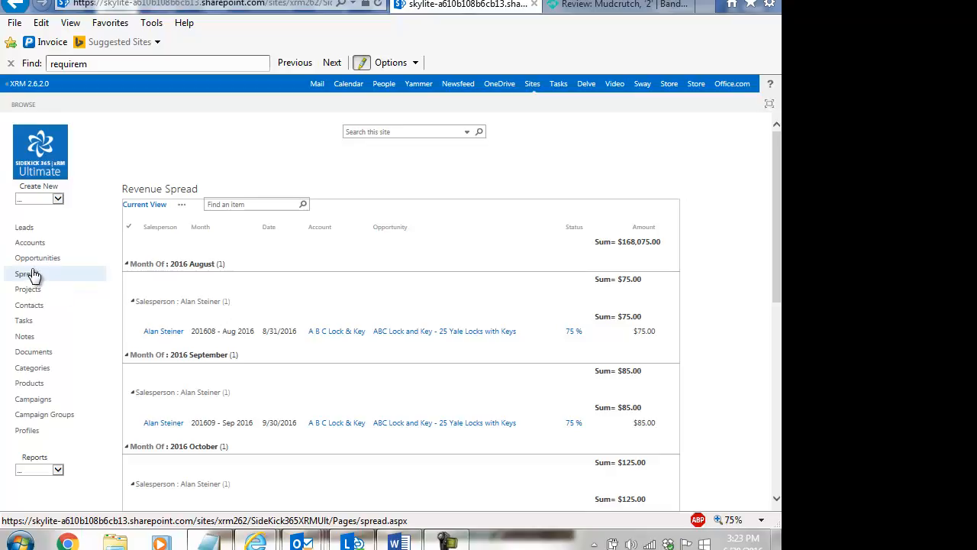
Filter the Opportunities list by the title "ABC Lock and Key - 25 Yale Locks with Keys" and open that opportunity
click(41, 264)
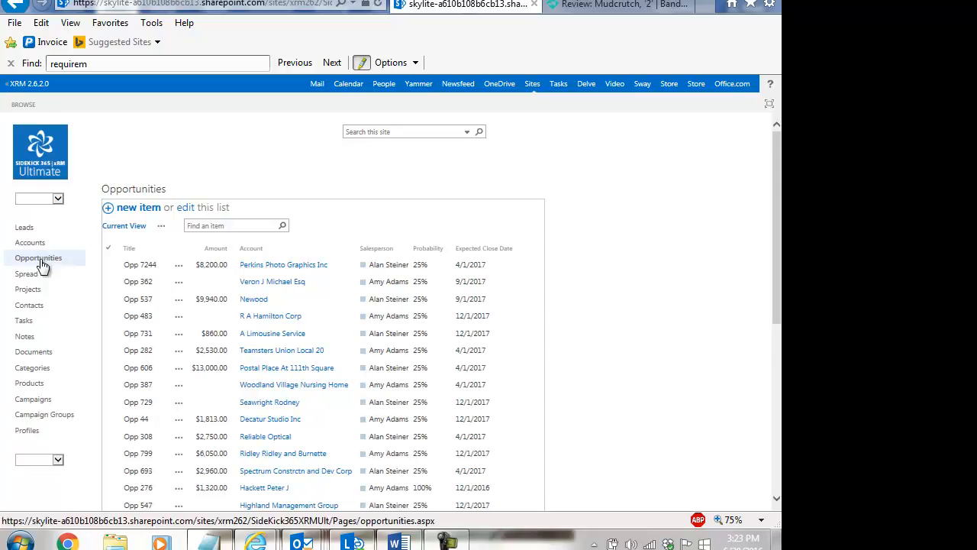
click(166, 246)
click(108, 332)
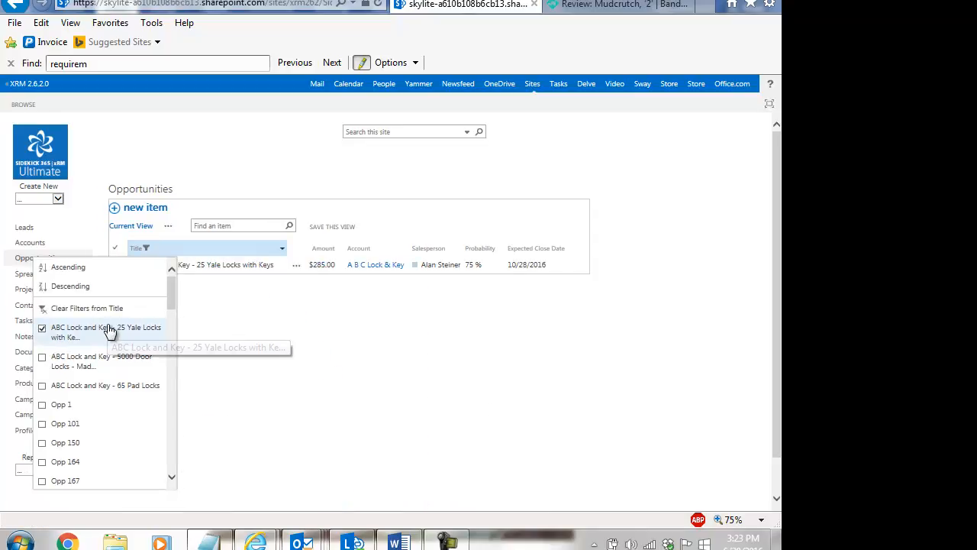
click(258, 269)
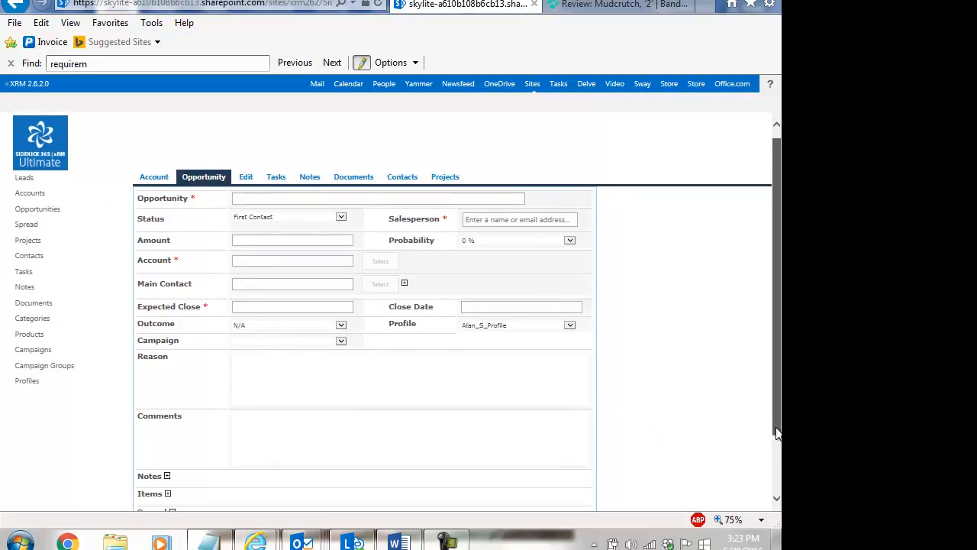
Review the opportunity's Spread dates and amounts, and return to the SideKick 365 XRM Ultimate home page
scroll(770, 421, down, 3)
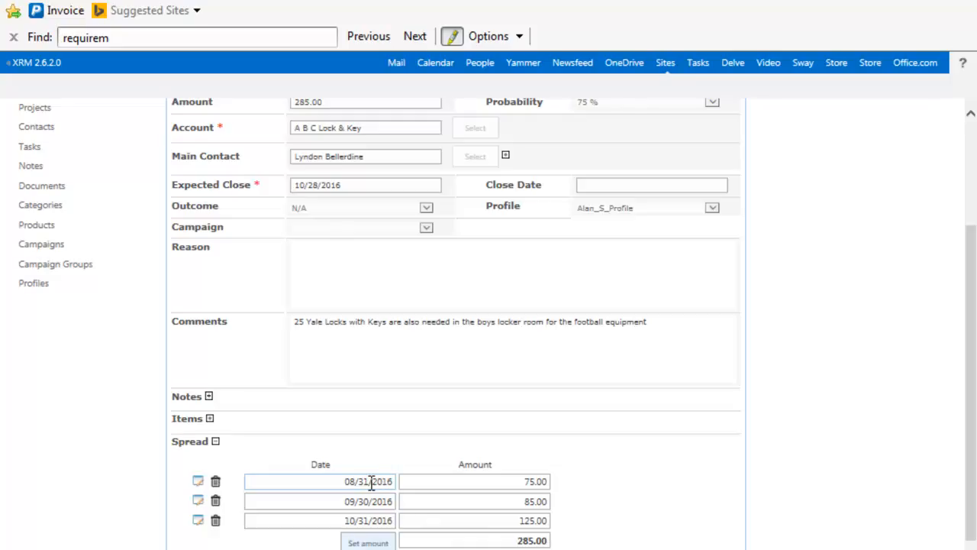
scroll(371, 482, up, 3)
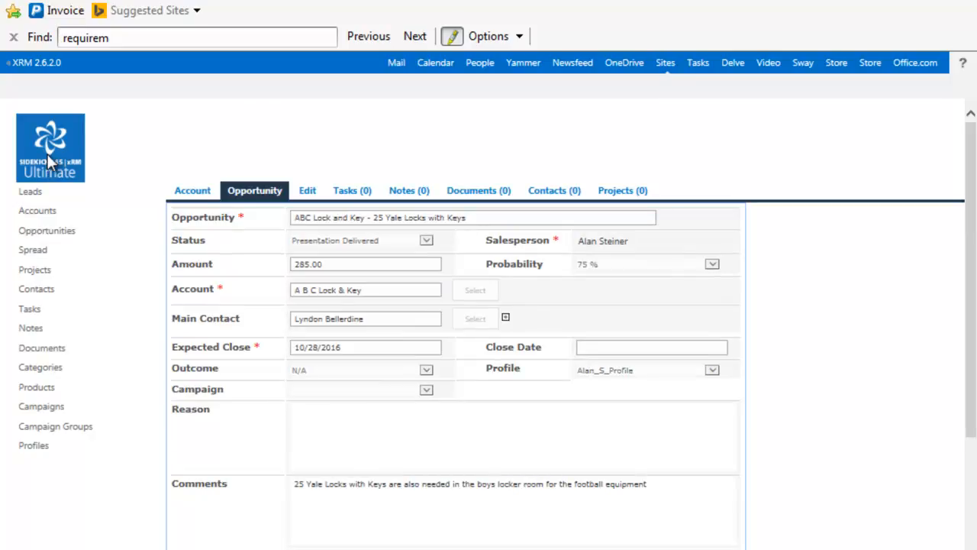
click(48, 154)
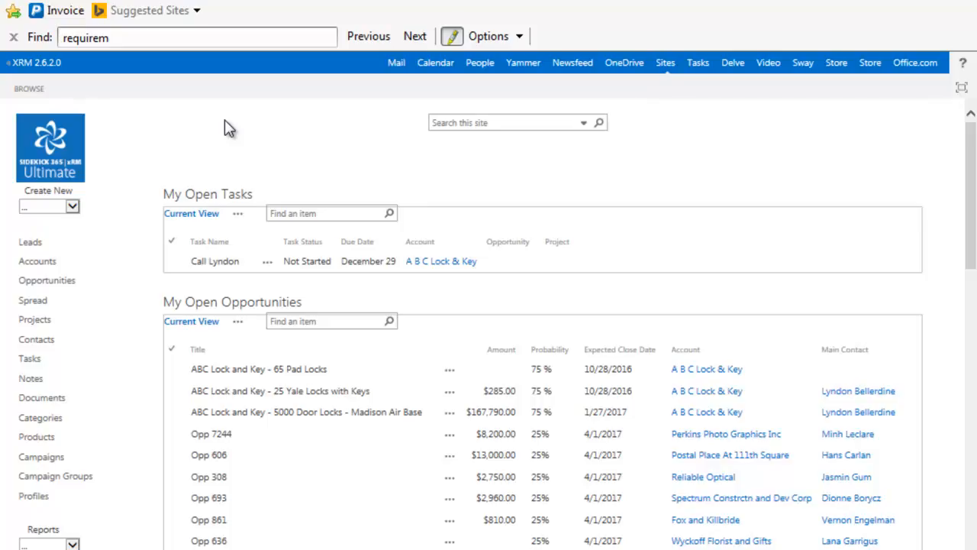
Look over the home page's lists from My Open Tasks and My Open Opportunities through to Open Projects
scroll(225, 120, down, 15)
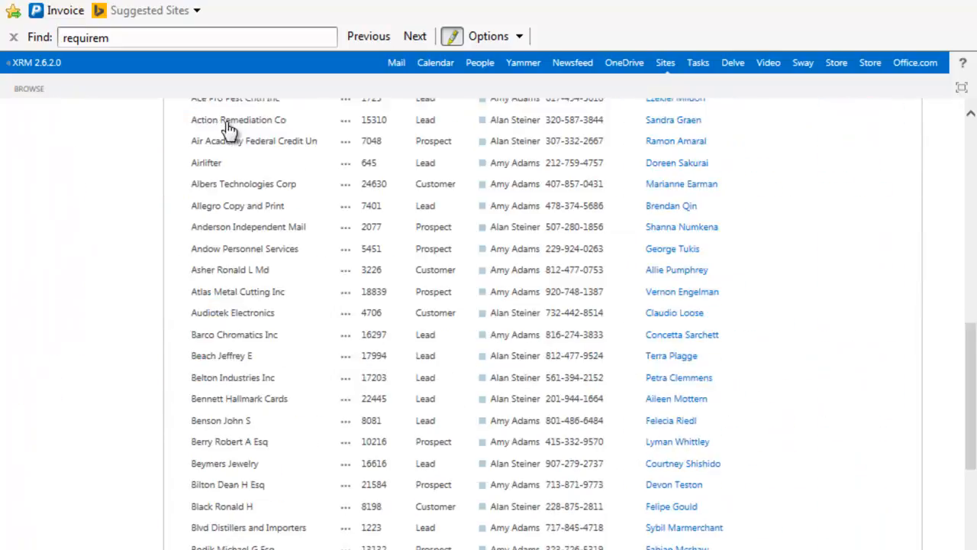
scroll(227, 128, down, 1)
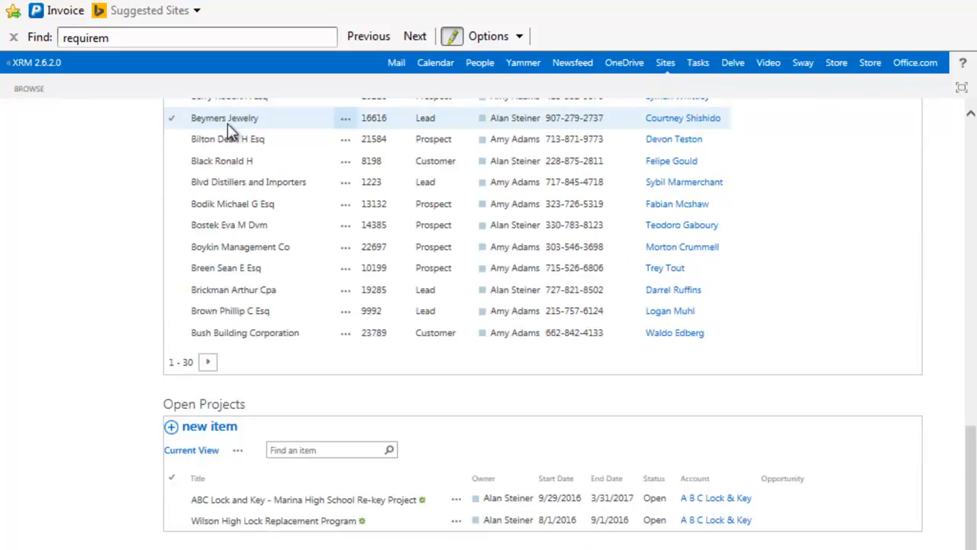
scroll(228, 123, up, 16)
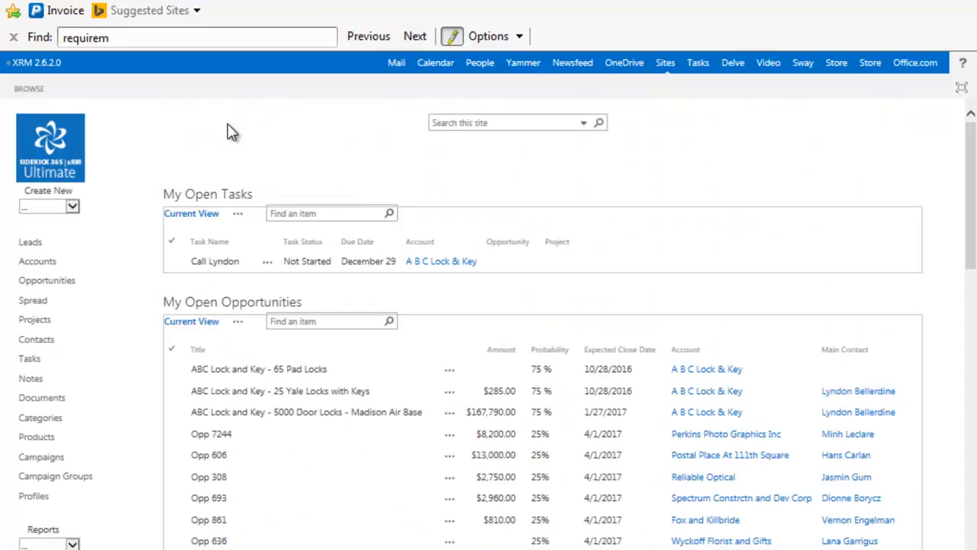